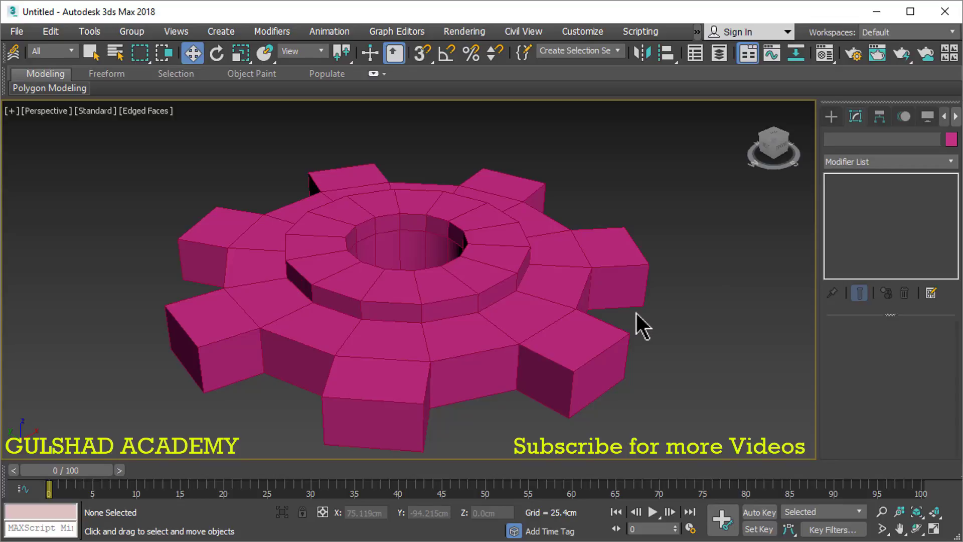
# Step: Select the pink gear Cylinder001 in the Perspective viewport
pyautogui.click(492, 265)
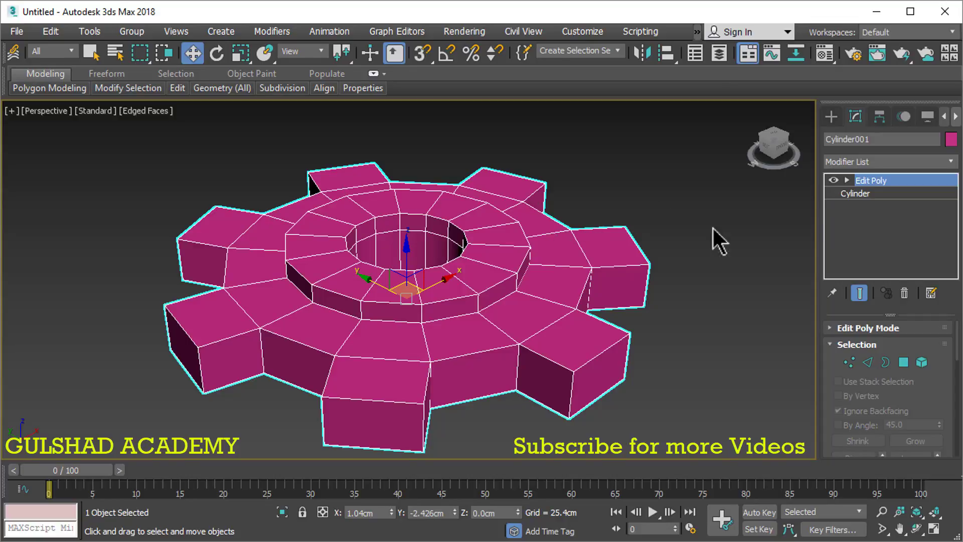
# Step: Add a MeshSmooth modifier above Edit Poly on the gear
pyautogui.click(852, 163)
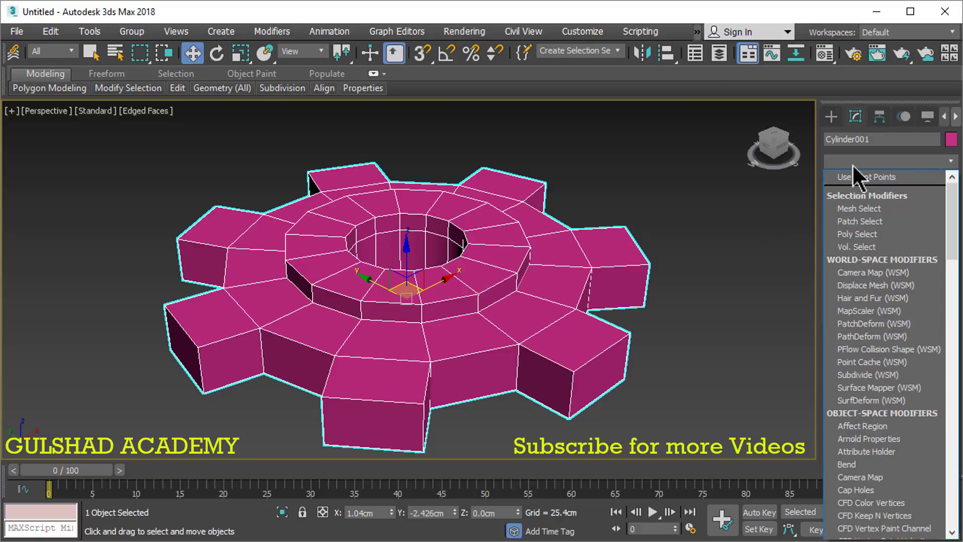
pyautogui.press('m')
pyautogui.press('m')
pyautogui.press('m')
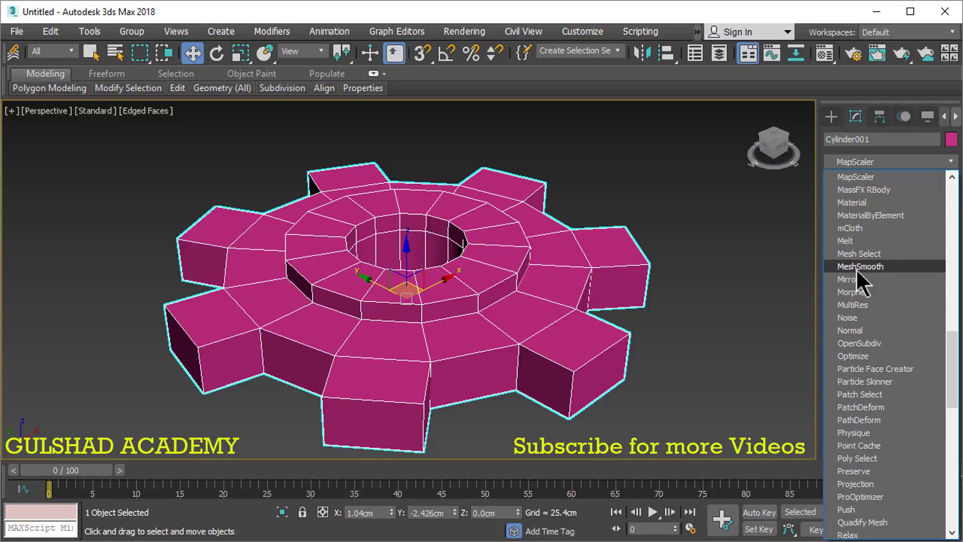
pyautogui.click(883, 266)
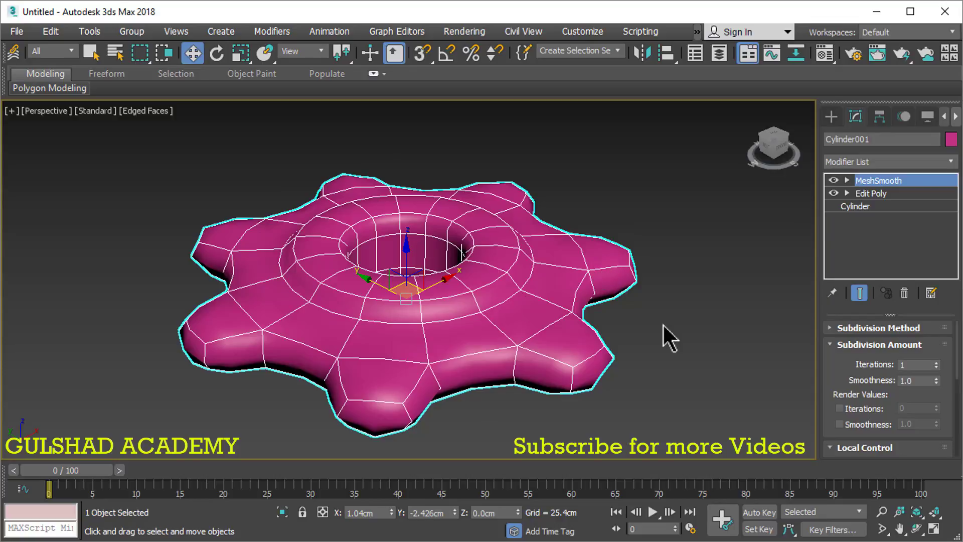
pyautogui.moveTo(662, 324); pyautogui.dragTo(598, 315, button='middle')
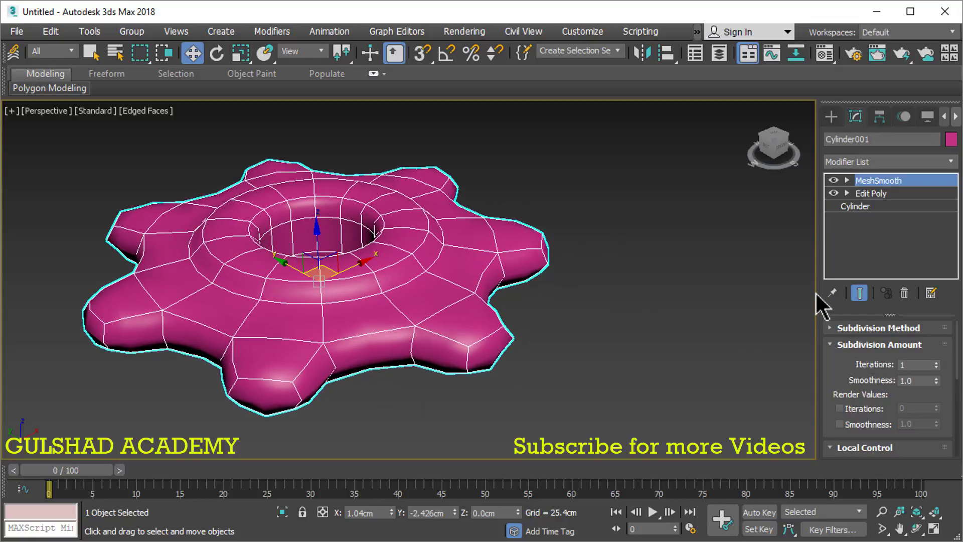
# Step: Step MeshSmooth Iterations through 0, 1 and 2, ending at 3
pyautogui.moveTo(815, 280)
pyautogui.mouseDown()
pyautogui.moveTo(651, 277)
pyautogui.moveTo(672, 277)
pyautogui.mouseUp()
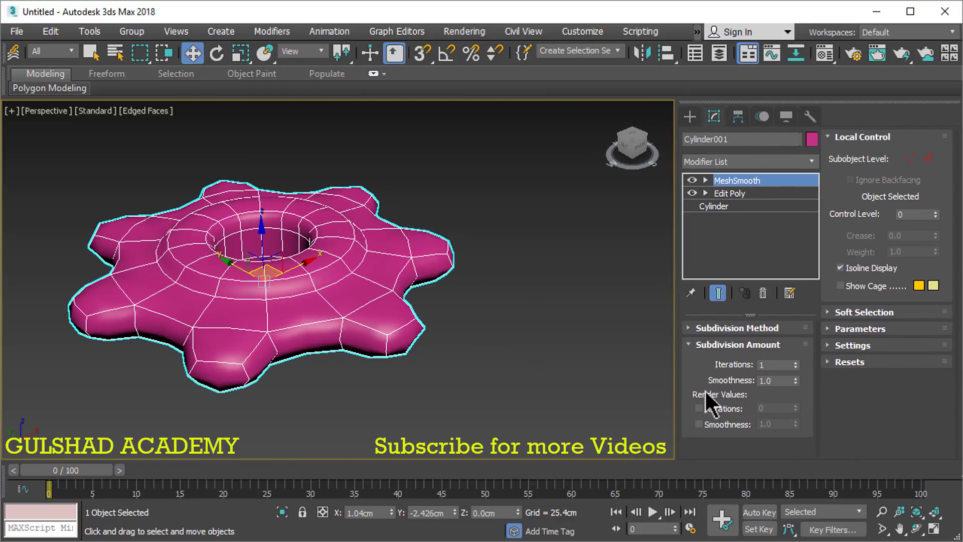
pyautogui.click(767, 364)
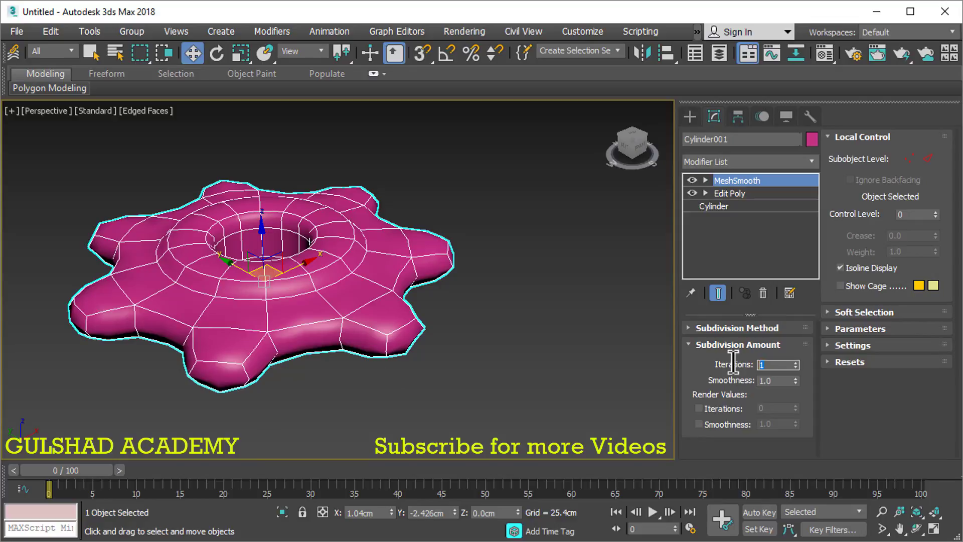
pyautogui.click(780, 364)
pyautogui.moveTo(779, 365); pyautogui.dragTo(744, 364)
pyautogui.press('Return')
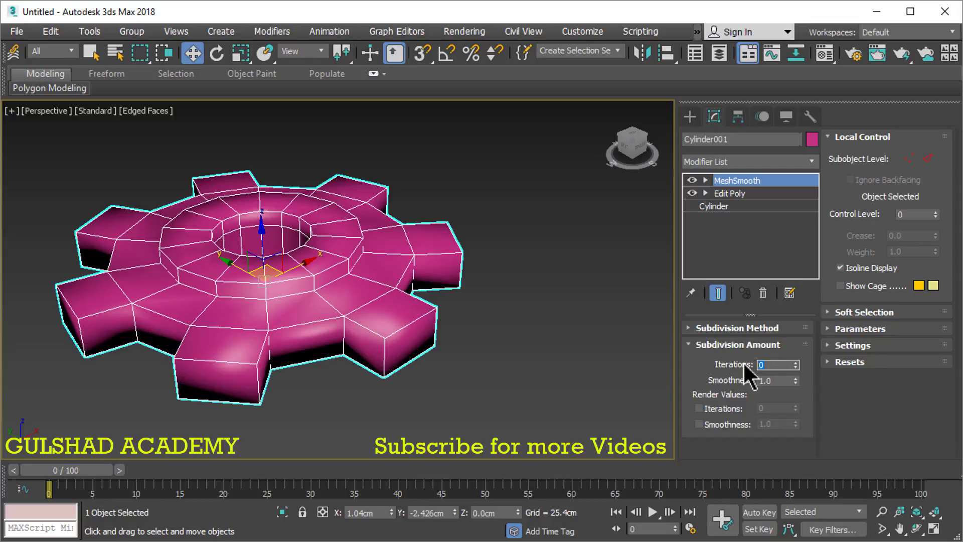
pyautogui.write('2')
pyautogui.press('Return')
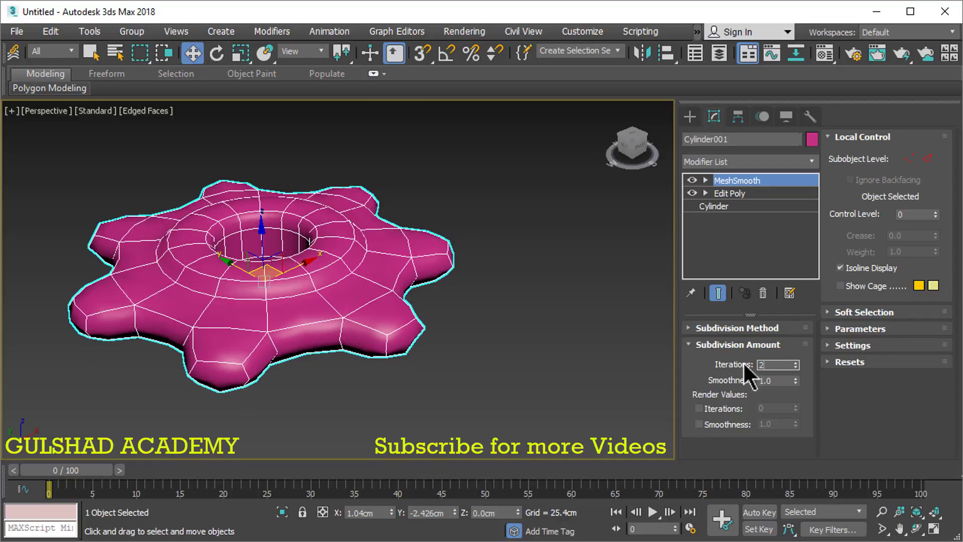
pyautogui.write('3')
pyautogui.press('Return')
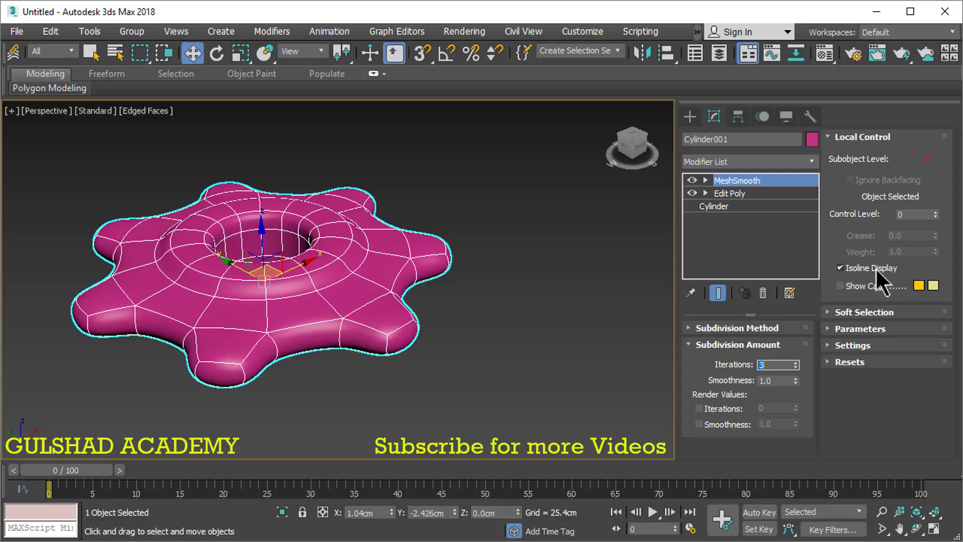
# Step: Turn off Isoline Display to show the full subdivided wireframe of the gear
pyautogui.click(841, 267)
pyautogui.moveTo(395, 259); pyautogui.dragTo(414, 268, button='middle')
pyautogui.scroll(2, 370, 279)
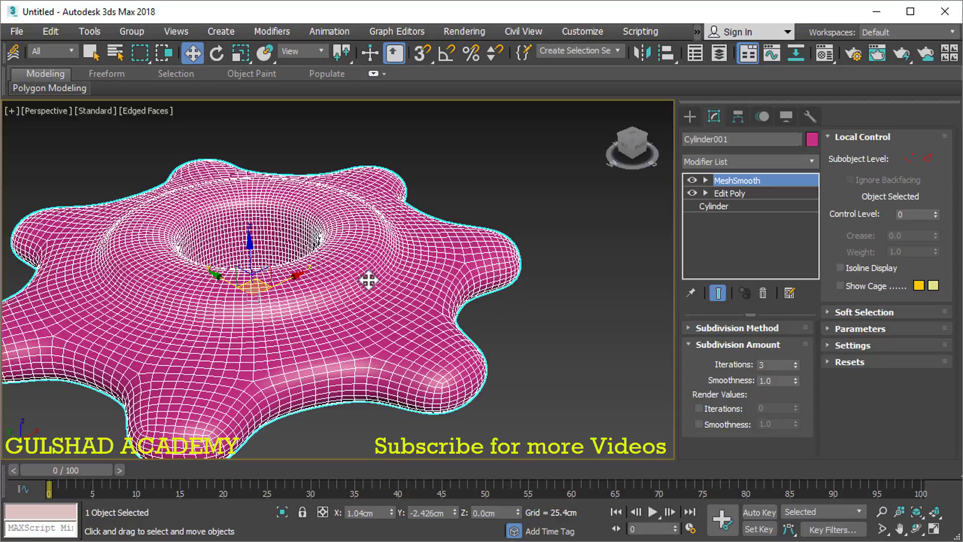
pyautogui.scroll(2, 370, 279)
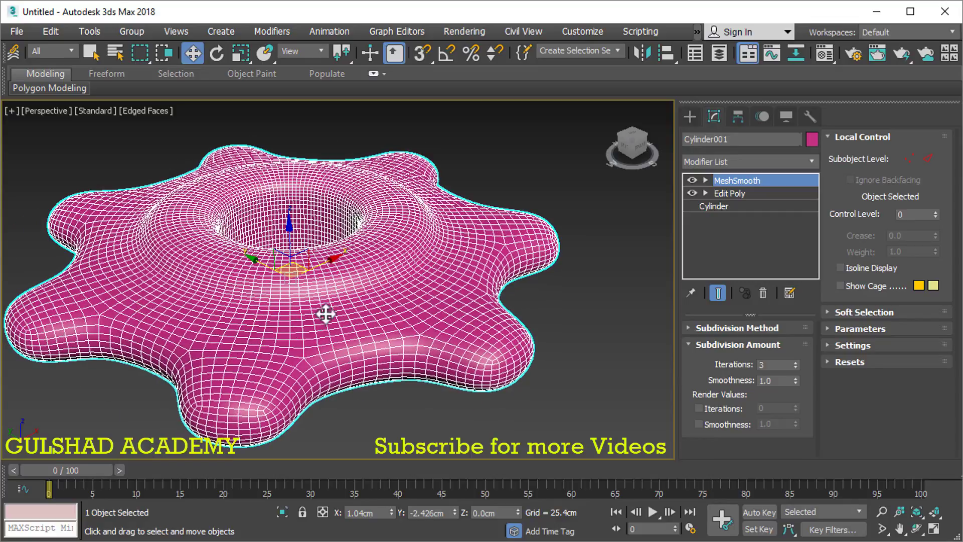
pyautogui.moveTo(326, 314); pyautogui.dragTo(343, 302, button='middle')
# Step: Test MeshSmooth Iterations at 2, 1 and 0, then settle back on 2
pyautogui.doubleClick(776, 364)
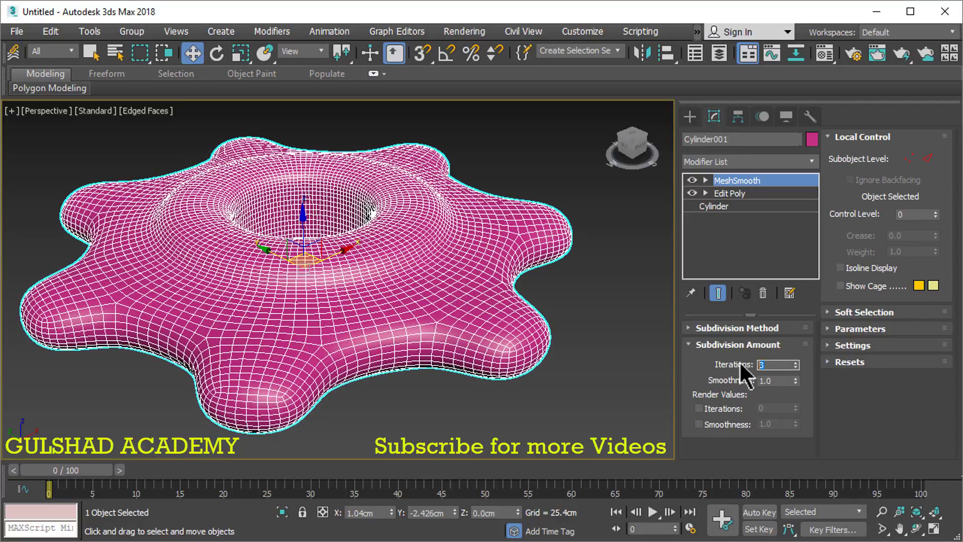
pyautogui.write('2')
pyautogui.press('Return')
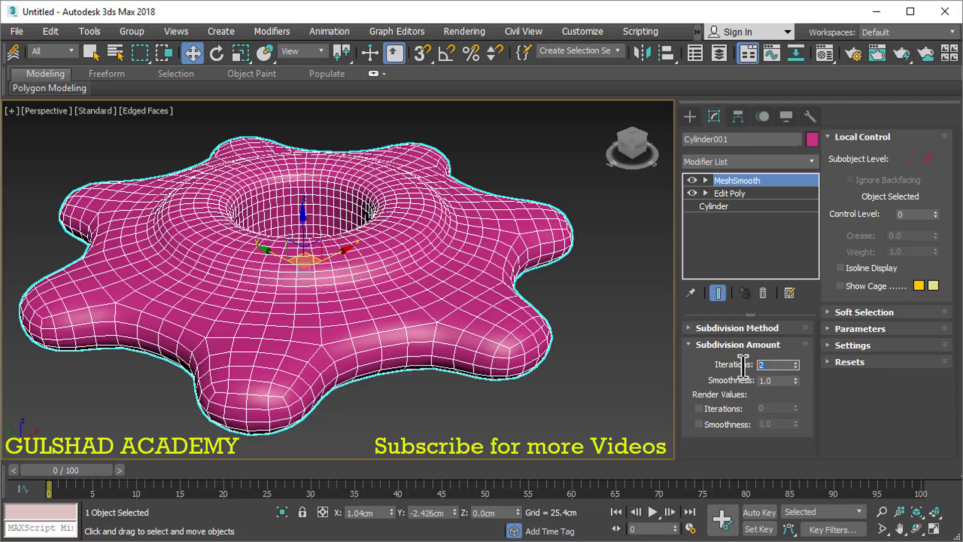
pyautogui.write('1')
pyautogui.press('Return')
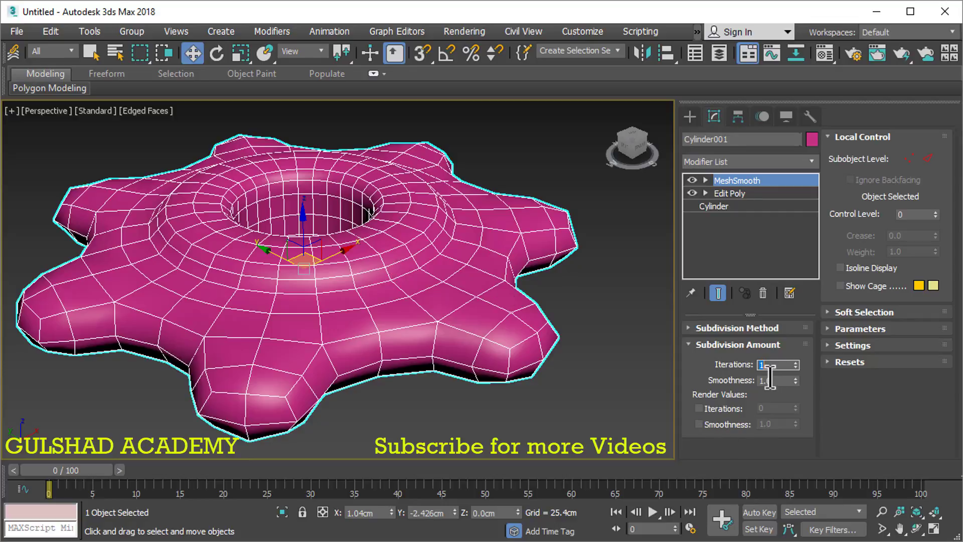
pyautogui.write('0')
pyautogui.press('Return')
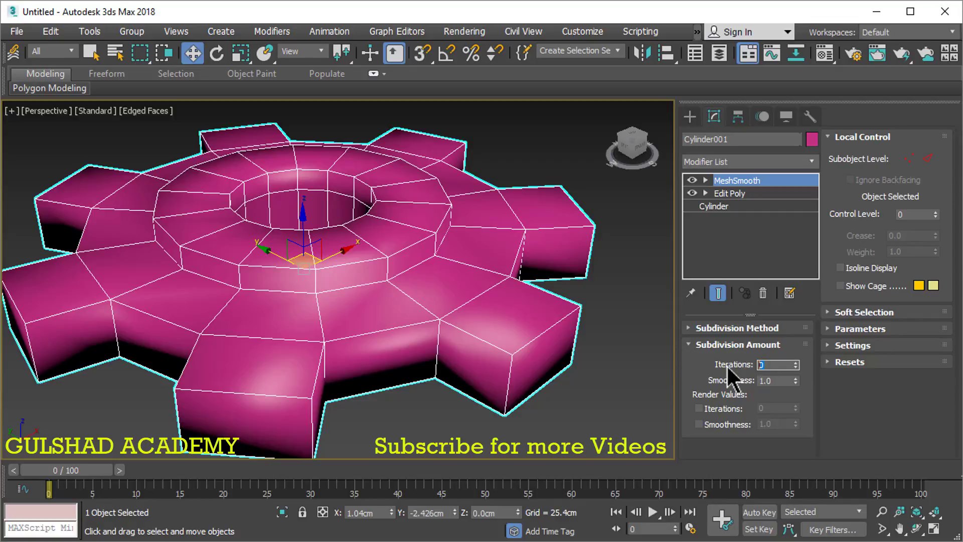
pyautogui.write('2')
pyautogui.press('Return')
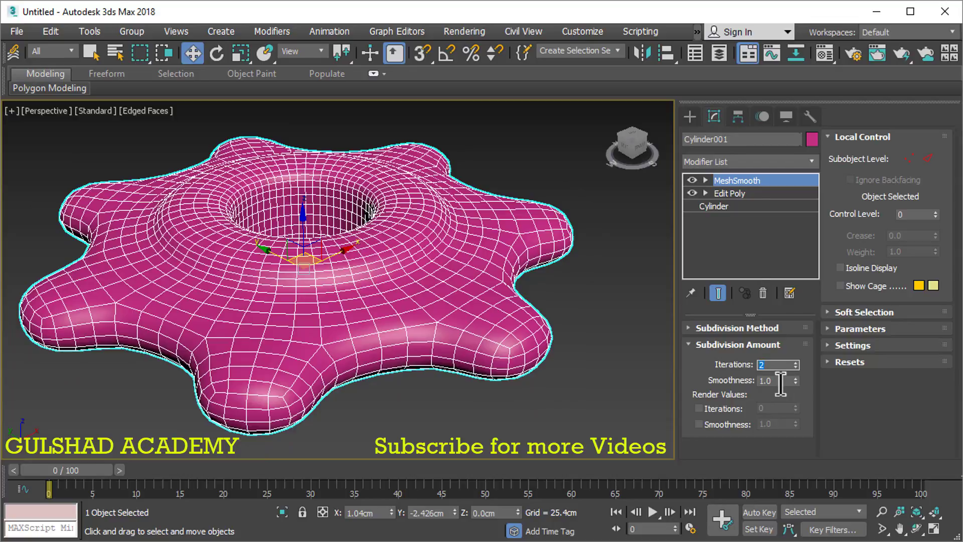
# Step: Try Smoothness 0.0, 0.5 and 0.75, then restore it to 1.0
pyautogui.press('Tab')
pyautogui.press('Return')
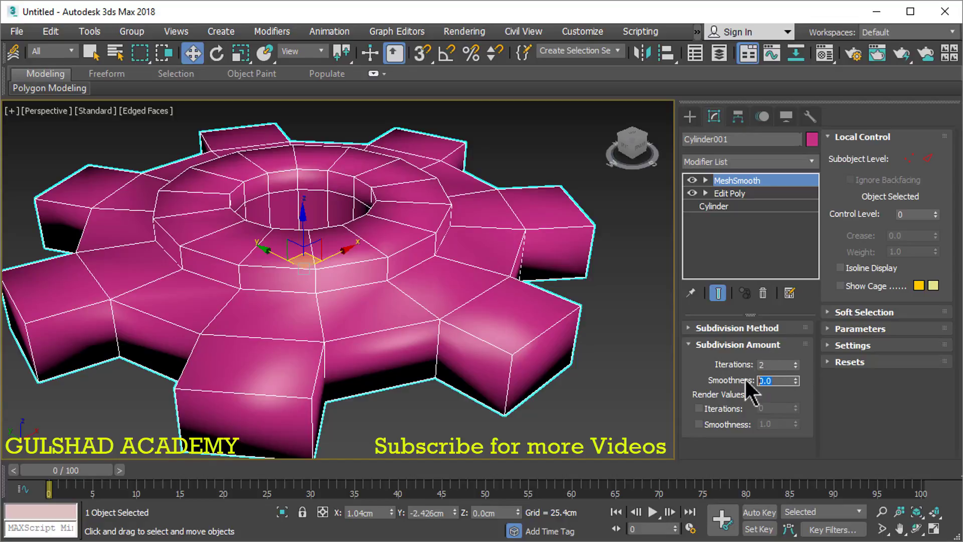
pyautogui.write('5')
pyautogui.press('Return')
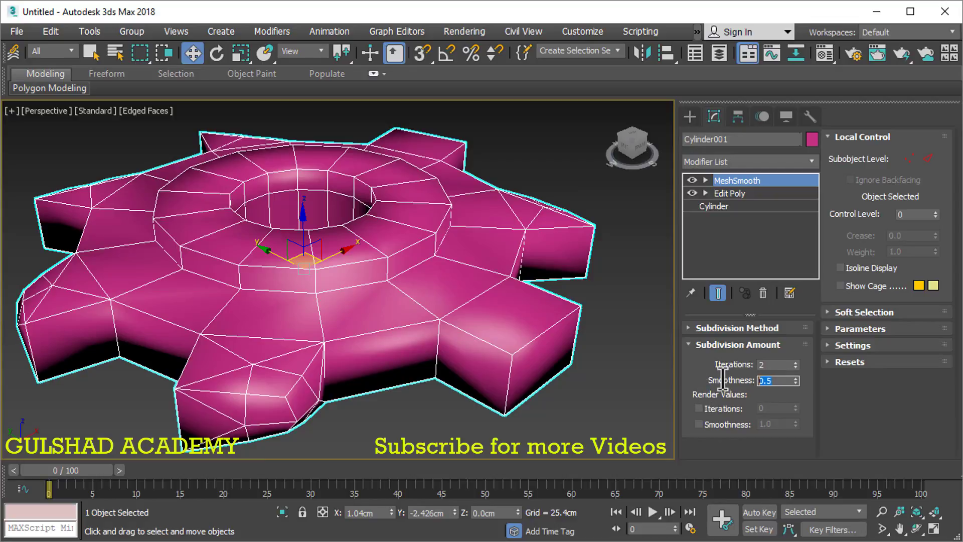
pyautogui.write('.75')
pyautogui.press('Return')
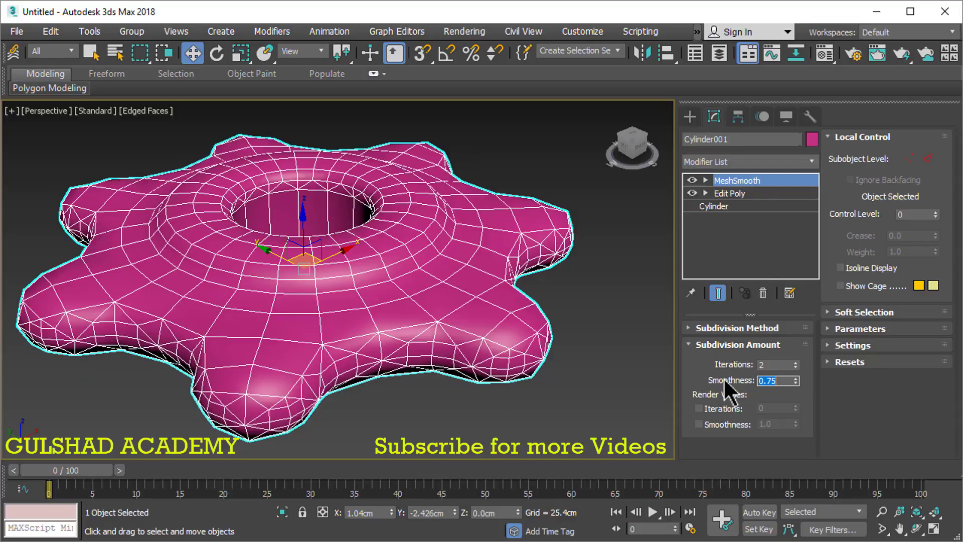
pyautogui.write('1')
pyautogui.press('Return')
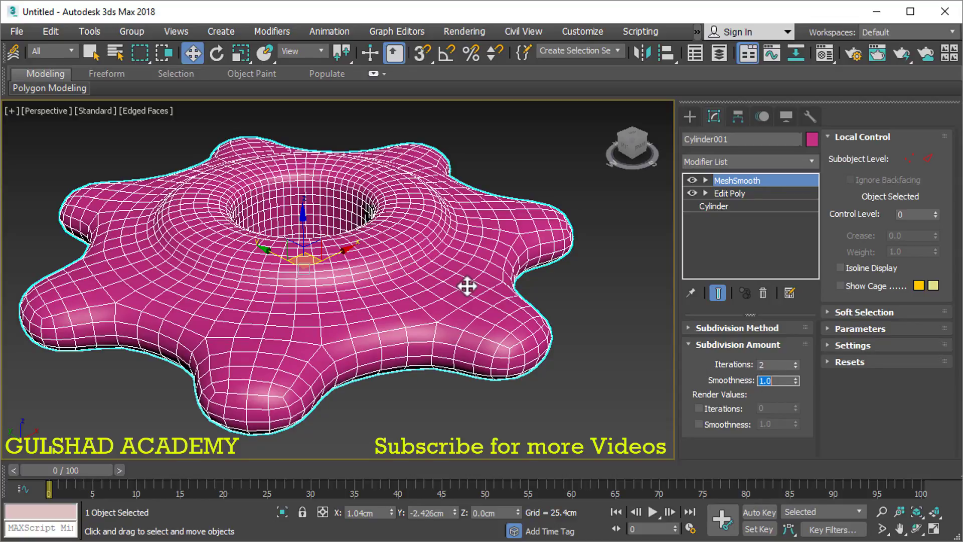
# Step: Enable separate MeshSmooth Render Values for iterations and smoothness
pyautogui.doubleClick(760, 364)
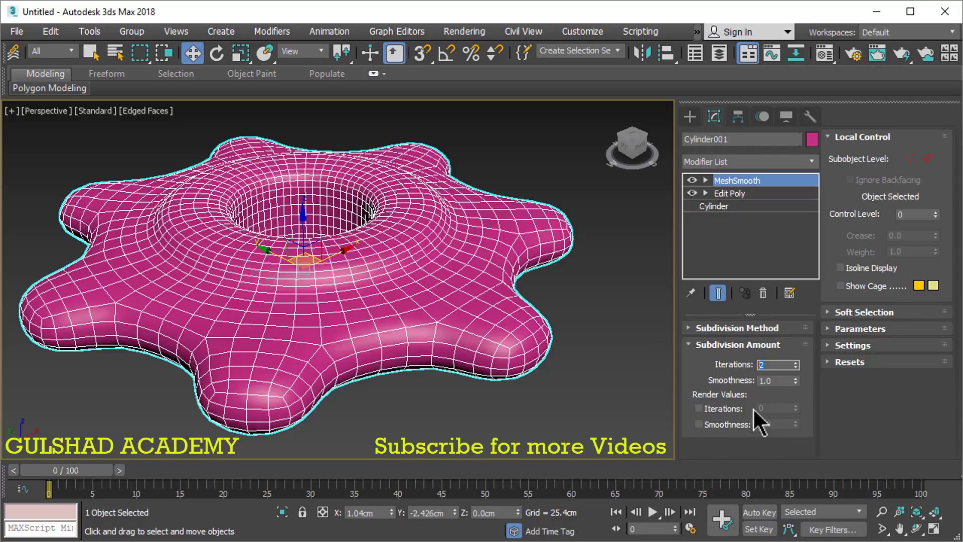
pyautogui.click(698, 408)
pyautogui.click(775, 424)
pyautogui.click(778, 407)
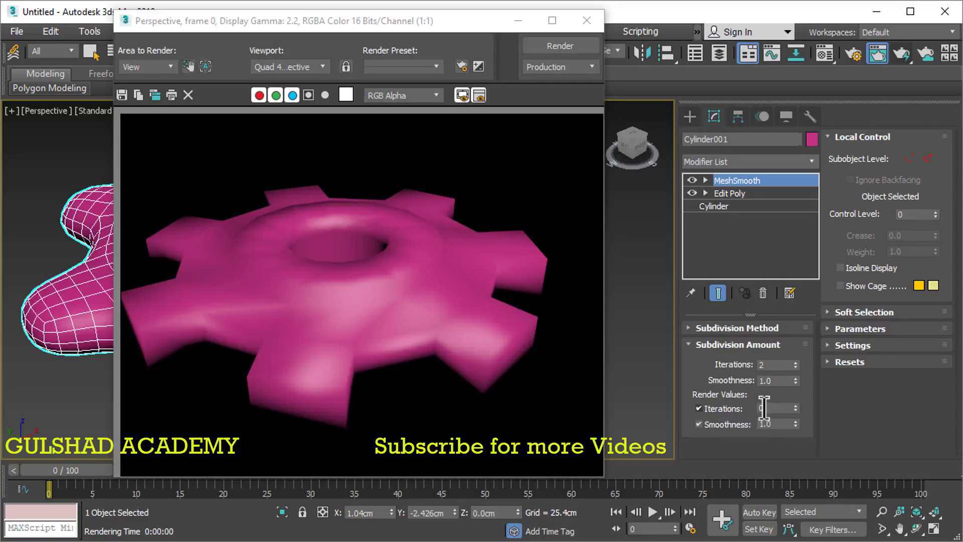
# Step: Set render Iterations to 3 and viewport Iterations to 0
pyautogui.click(586, 21)
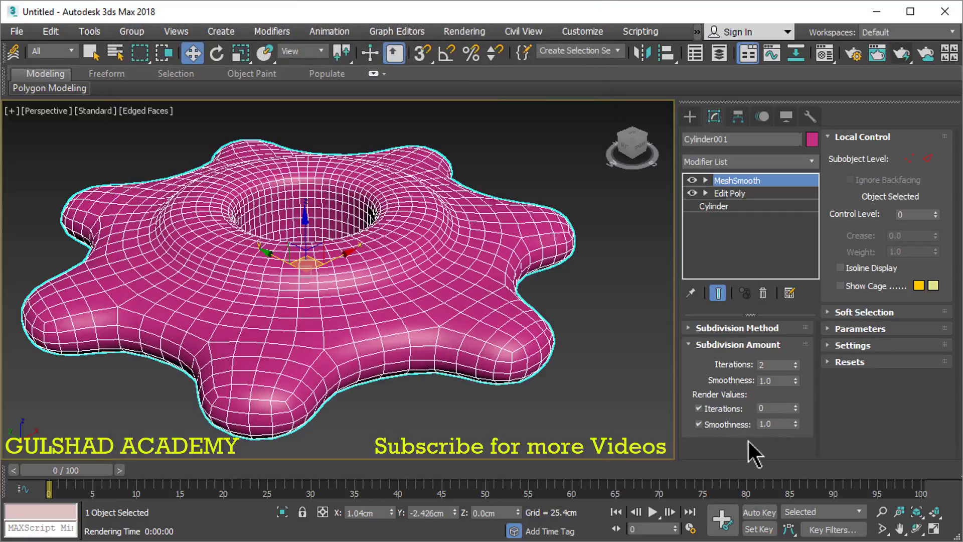
pyautogui.doubleClick(771, 409)
pyautogui.write('3')
pyautogui.doubleClick(773, 365)
pyautogui.write('0')
pyautogui.press('Return')
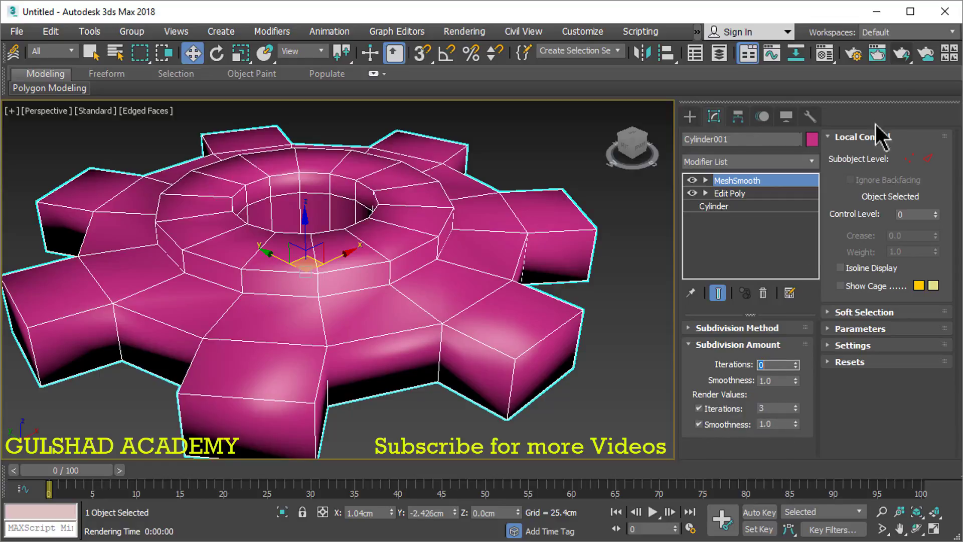
# Step: Render the smoothed gear to compare with the viewport, then set viewport Iterations to 1
pyautogui.click(902, 52)
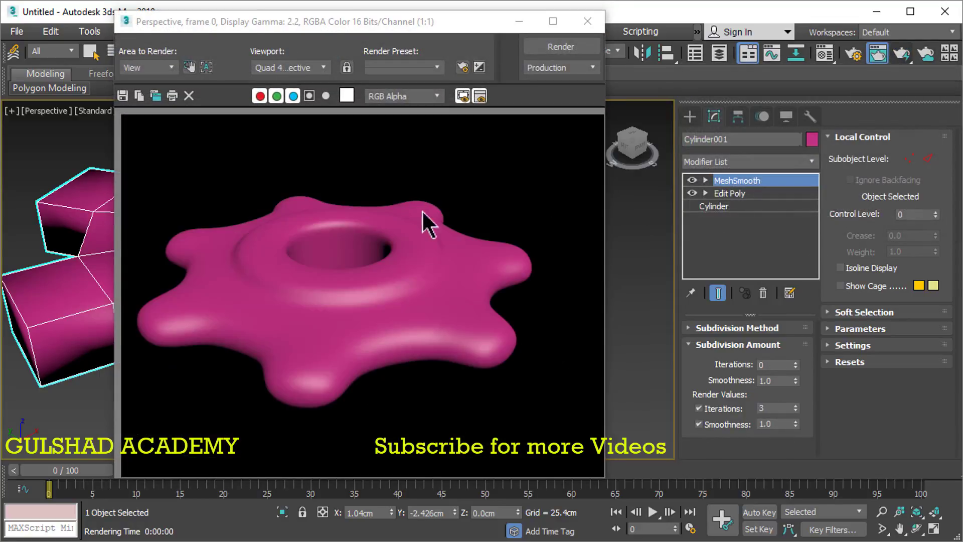
pyautogui.moveTo(356, 22)
pyautogui.mouseDown()
pyautogui.moveTo(508, 48)
pyautogui.moveTo(656, 34)
pyautogui.mouseUp()
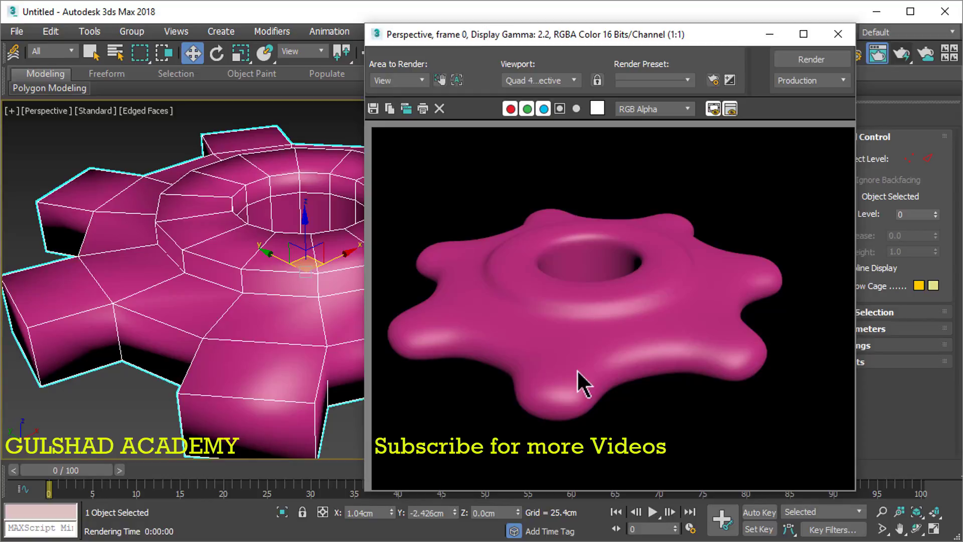
pyautogui.click(838, 34)
pyautogui.doubleClick(770, 364)
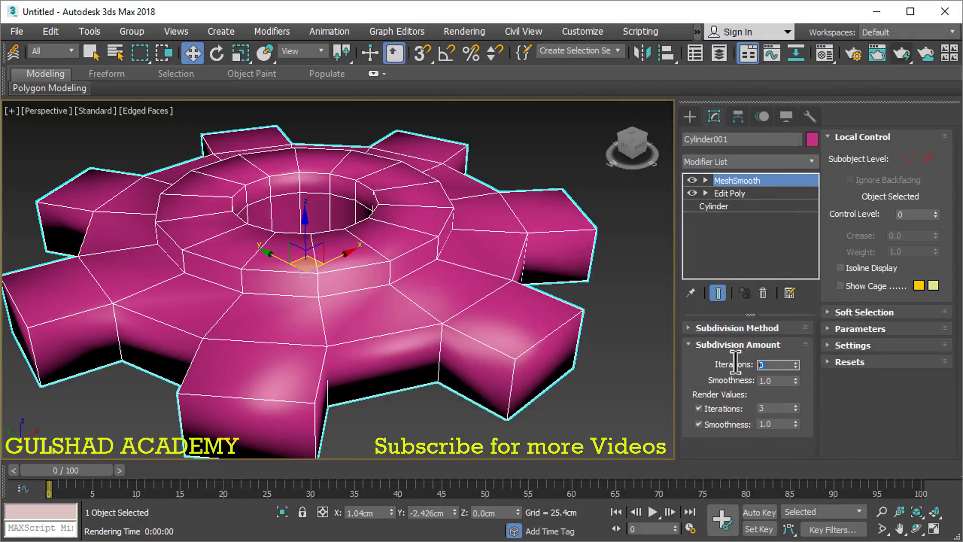
pyautogui.write('1')
pyautogui.press('Return')
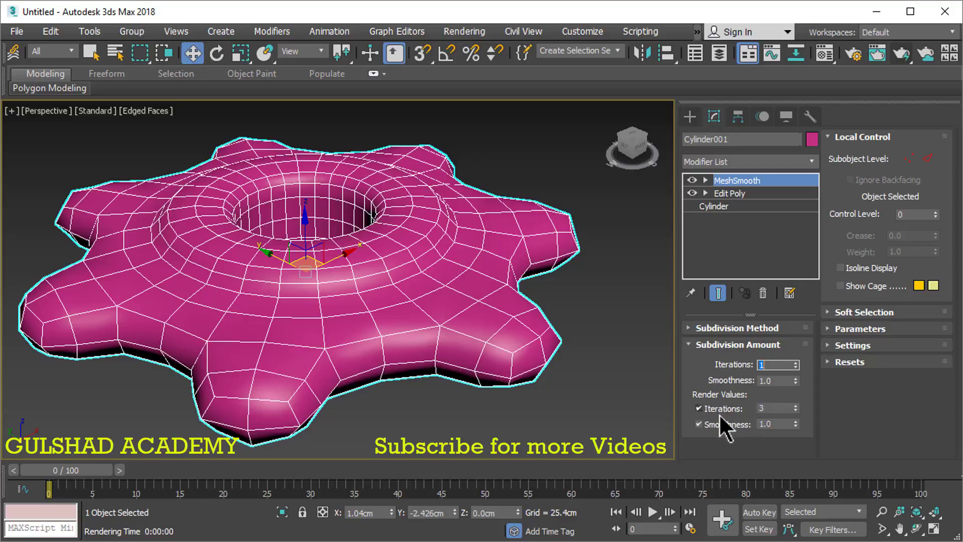
# Step: Disable the render iteration and smoothness overrides and set Iterations to 2
pyautogui.click(695, 407)
pyautogui.click(697, 425)
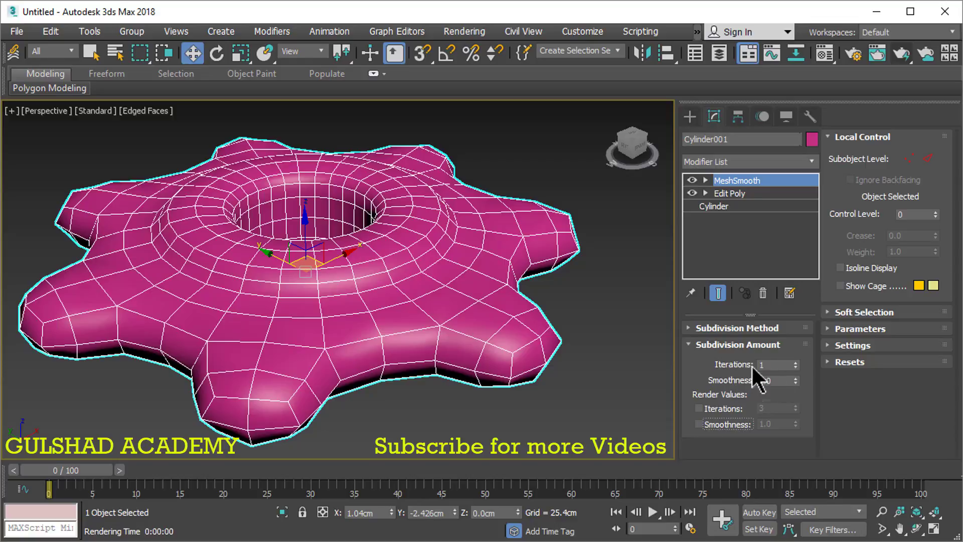
pyautogui.click(777, 364)
pyautogui.write('2')
pyautogui.press('Return')
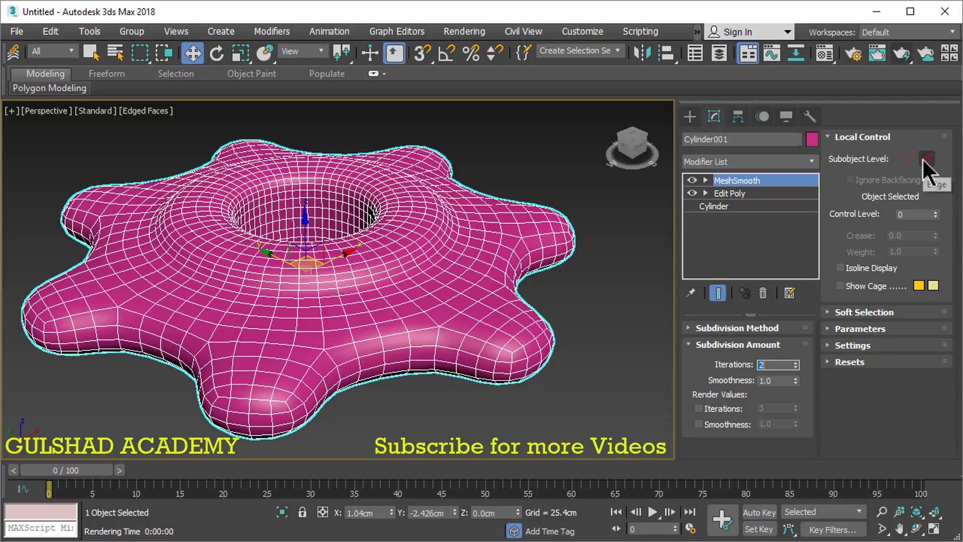
# Step: Enter MeshSmooth's vertex level and inspect the gear from top and angled views
pyautogui.click(907, 159)
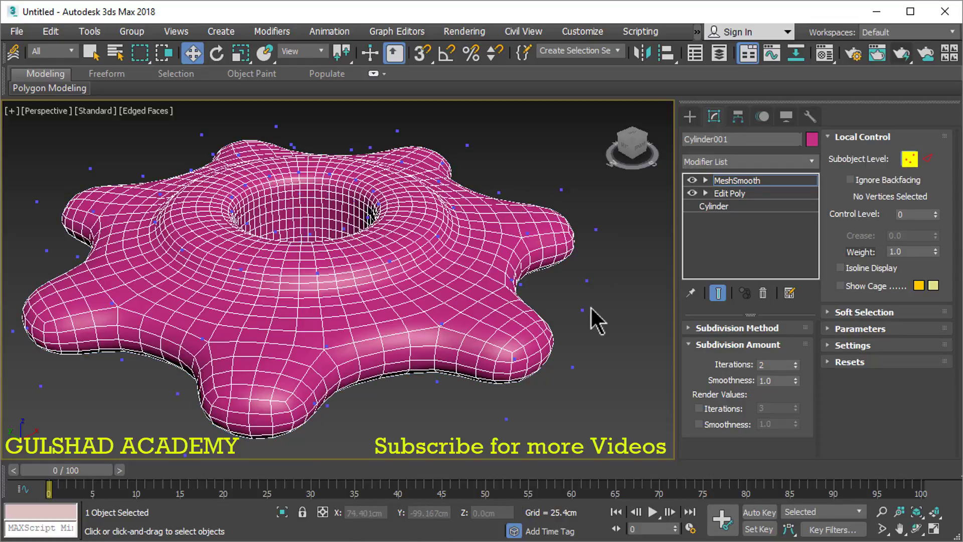
pyautogui.moveTo(554, 275); pyautogui.dragTo(560, 291, button='middle')
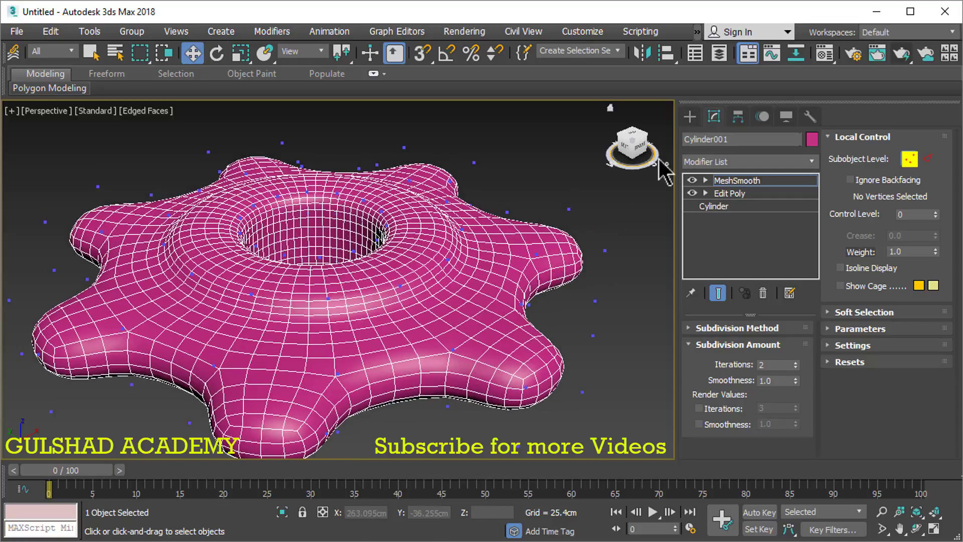
pyautogui.click(634, 141)
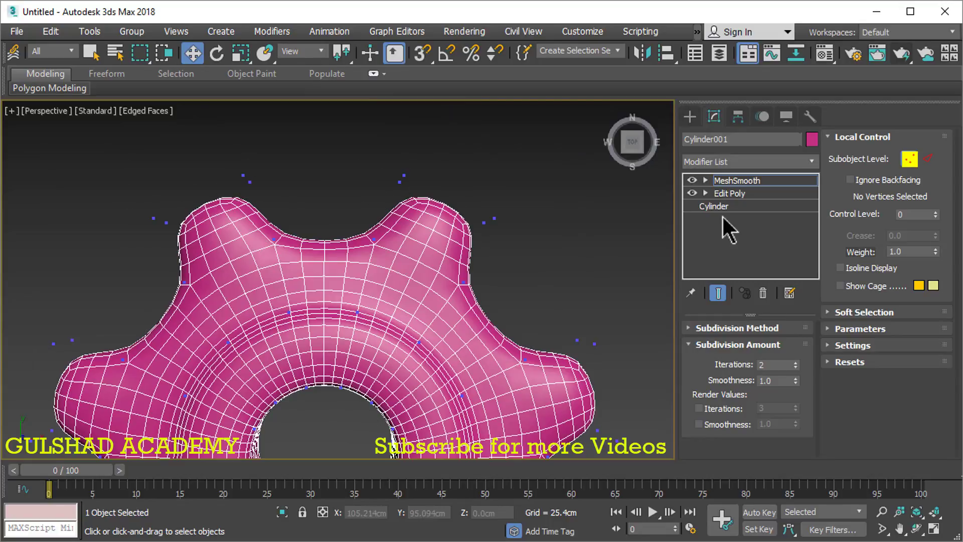
pyautogui.click(615, 123)
pyautogui.scroll(5, 441, 210)
pyautogui.scroll(3, 396, 233)
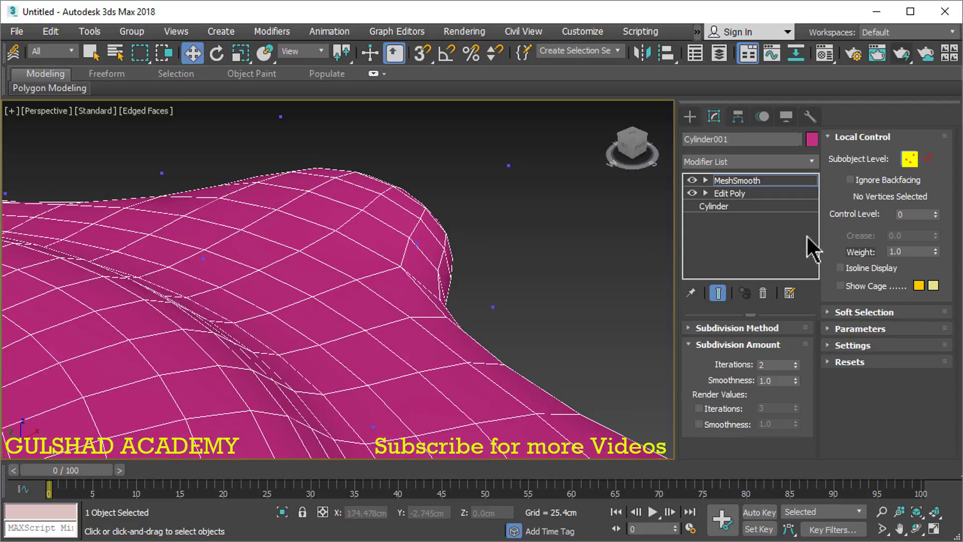
# Step: Set MeshSmooth Control Level to 1 and reframe the whole gear
pyautogui.click(899, 215)
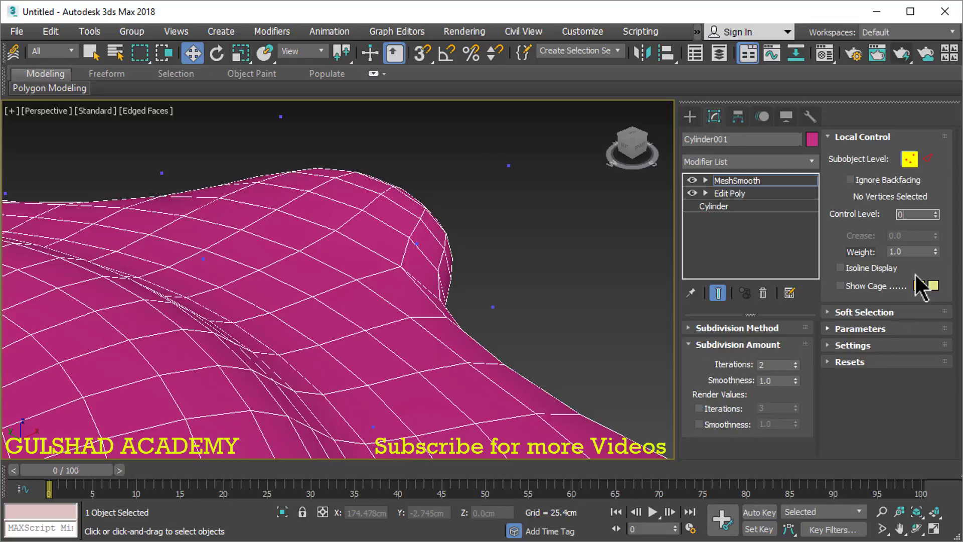
pyautogui.write('1')
pyautogui.press('Return')
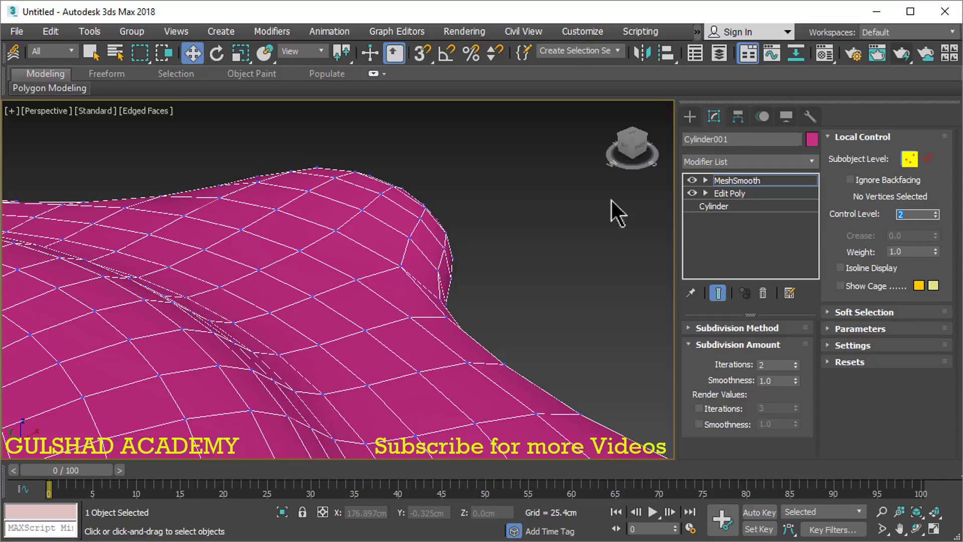
pyautogui.scroll(3, 344, 241)
pyautogui.scroll(-5, 330, 238)
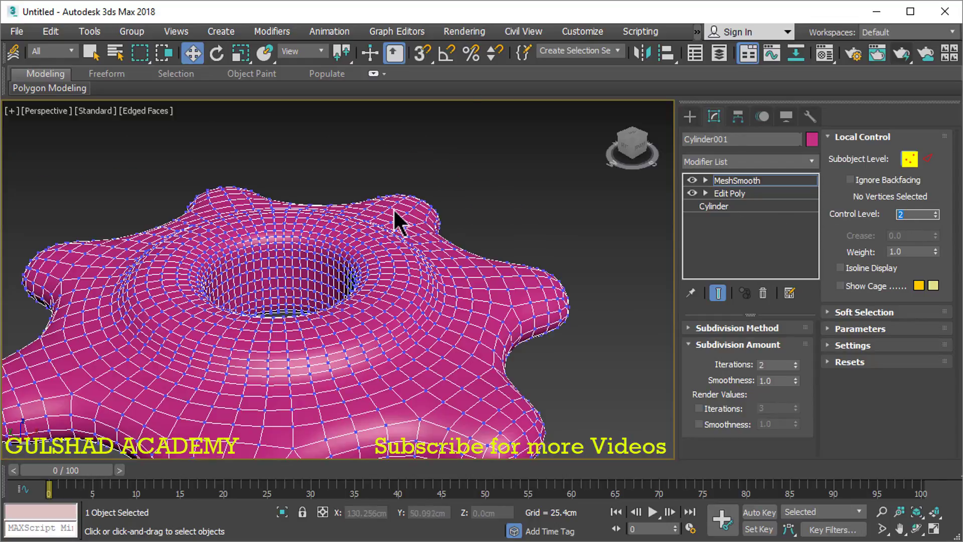
pyautogui.moveTo(323, 226); pyautogui.dragTo(326, 257, button='middle')
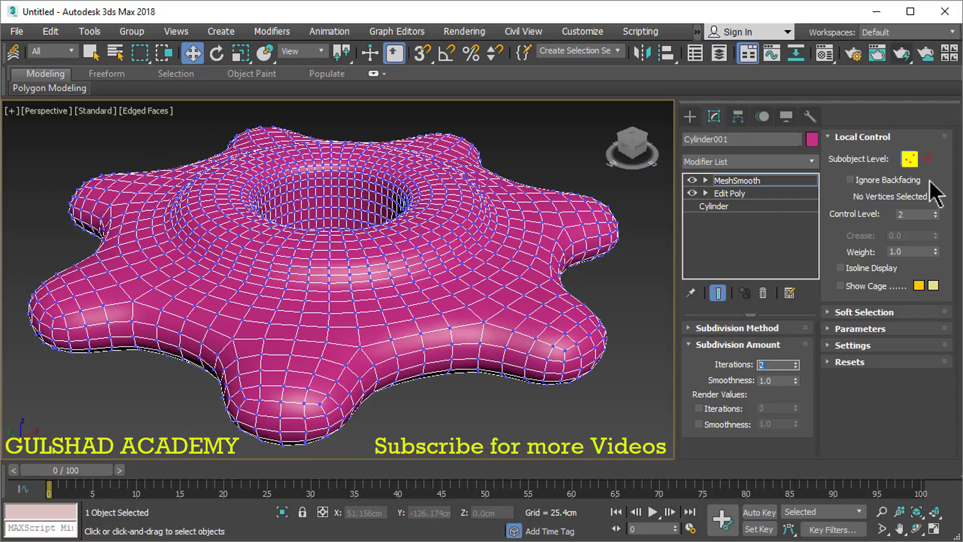
# Step: Raise Iterations to 3 and try Control Level 3 on the denser mesh
pyautogui.click(910, 214)
pyautogui.doubleClick(763, 364)
pyautogui.write('3')
pyautogui.press('Return')
pyautogui.scroll(5, 622, 213)
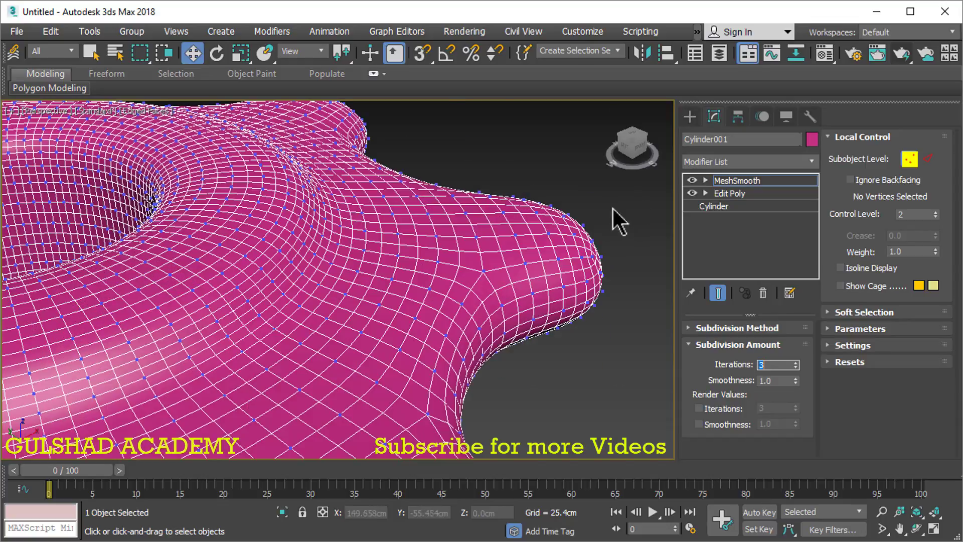
pyautogui.scroll(3, 582, 225)
pyautogui.click(921, 214)
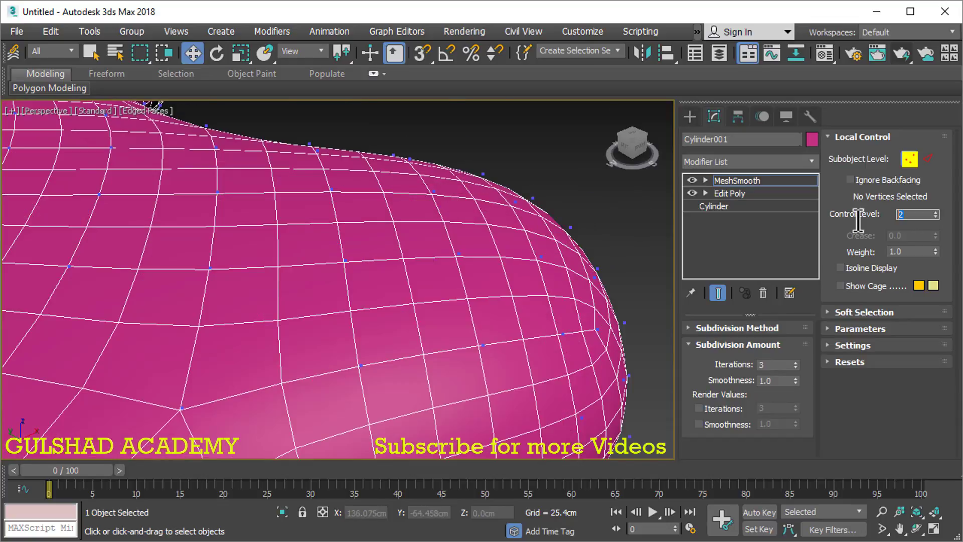
pyautogui.write('3')
pyautogui.scroll(-2, 526, 279)
pyautogui.scroll(-3, 456, 279)
pyautogui.moveTo(456, 269); pyautogui.dragTo(553, 231, button='middle')
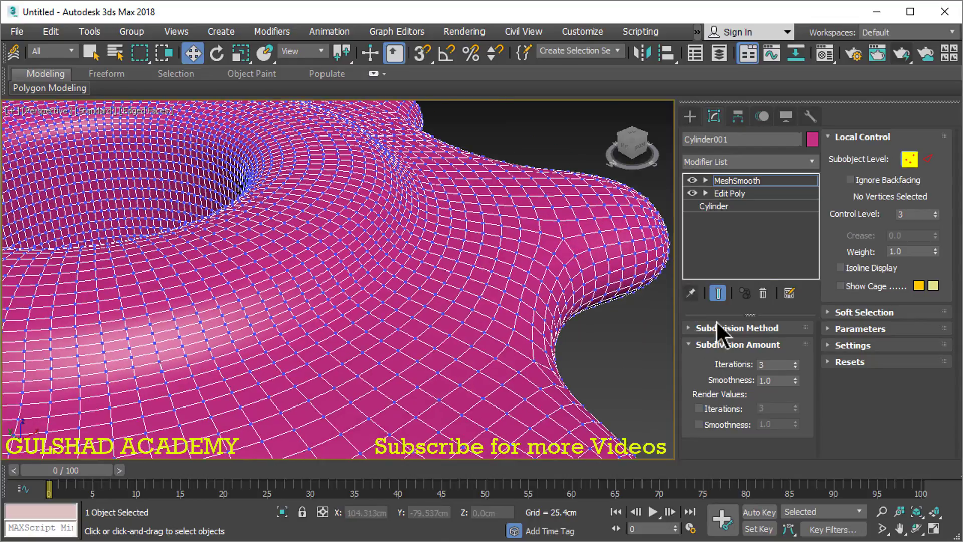
# Step: Restore Iterations 2 and Control Level 0, then return to four viewports
pyautogui.click(763, 364)
pyautogui.write('2')
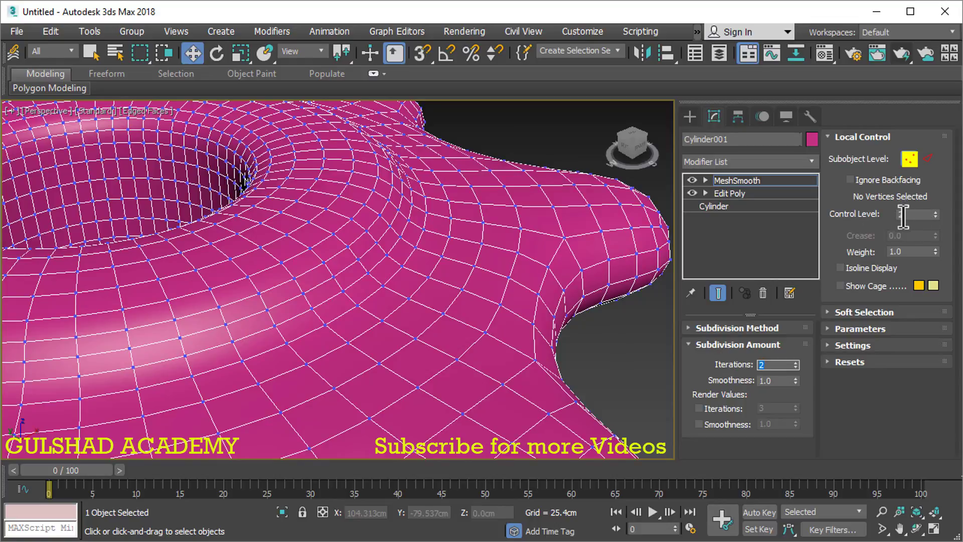
pyautogui.moveTo(428, 218); pyautogui.dragTo(459, 233, button='middle')
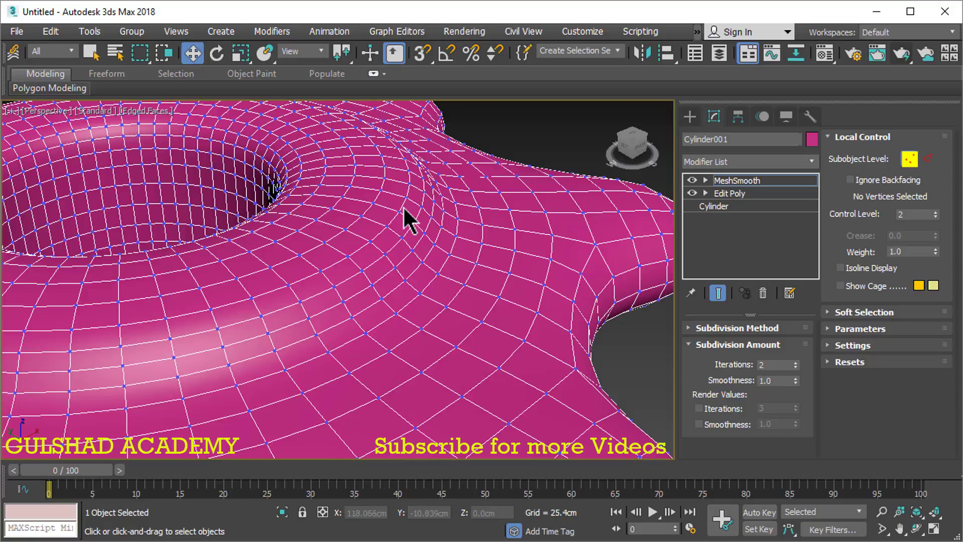
pyautogui.scroll(-4, 404, 210)
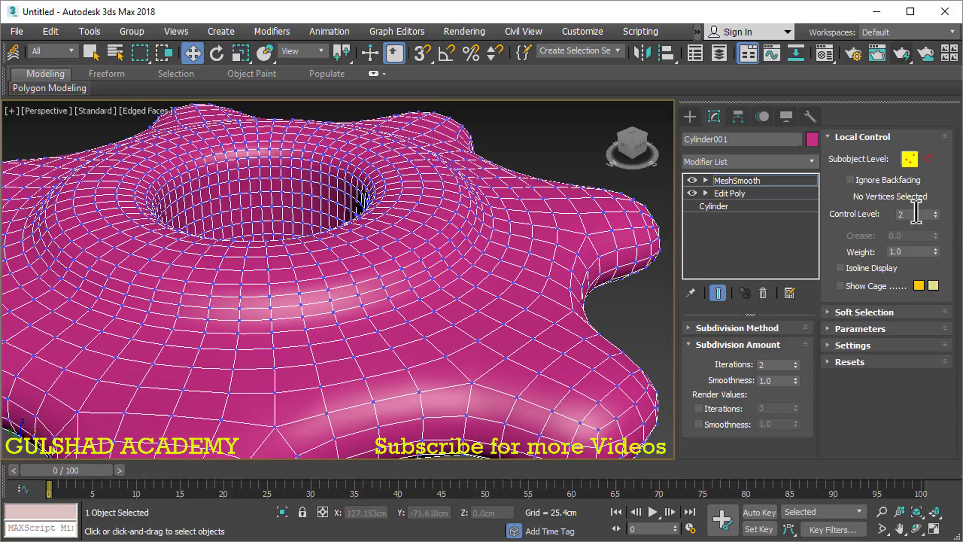
pyautogui.click(913, 214)
pyautogui.write('1')
pyautogui.press('Return')
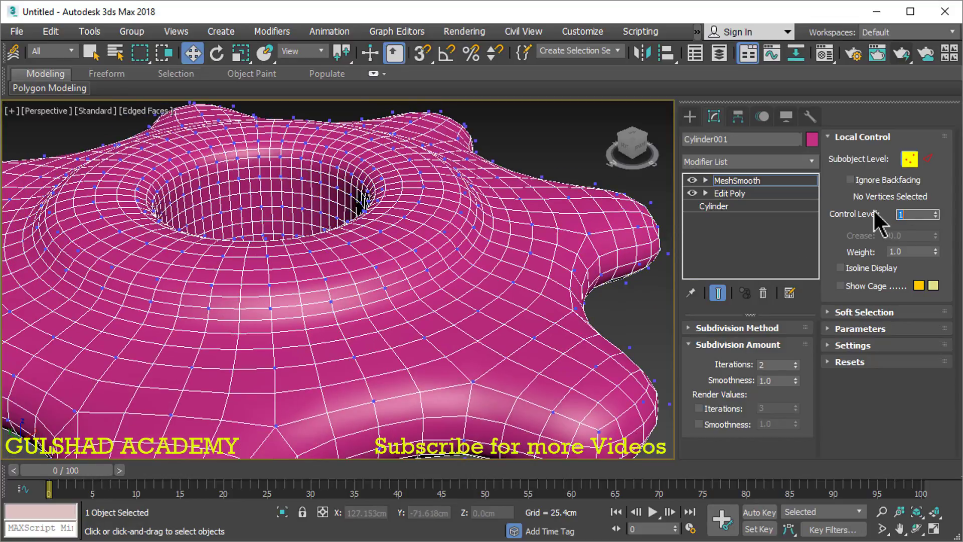
pyautogui.write('0')
pyautogui.press('Return')
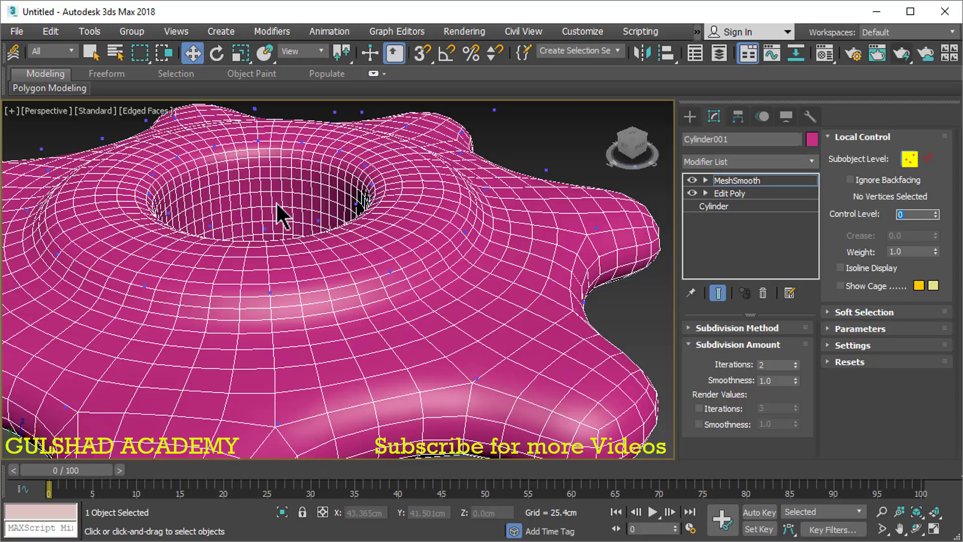
pyautogui.moveTo(279, 216); pyautogui.dragTo(282, 286, button='middle')
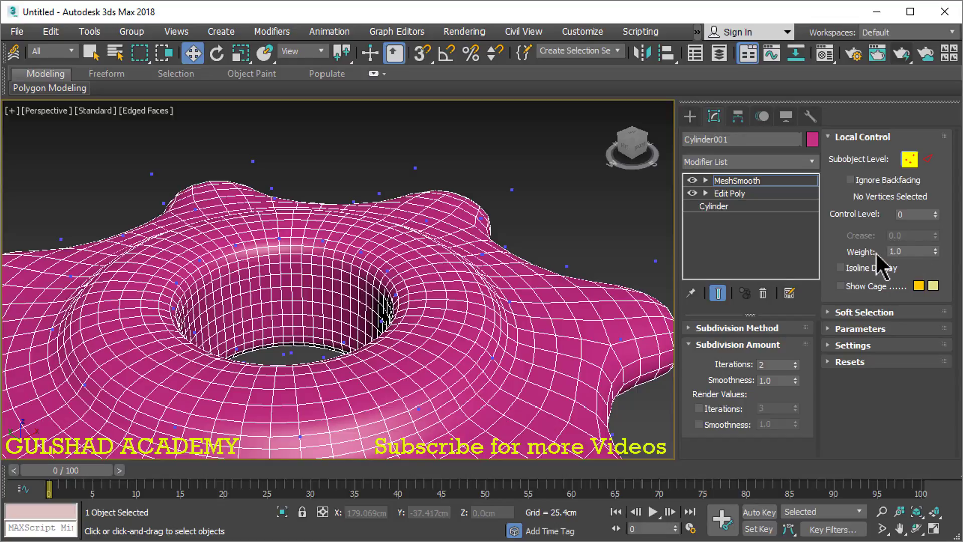
pyautogui.moveTo(919, 251); pyautogui.dragTo(868, 253)
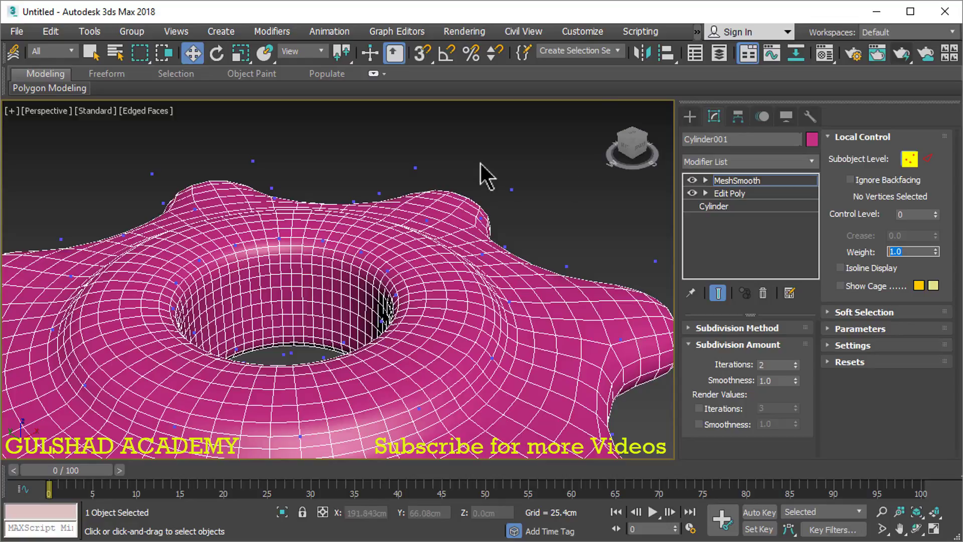
pyautogui.hotkey('alt', 'w')
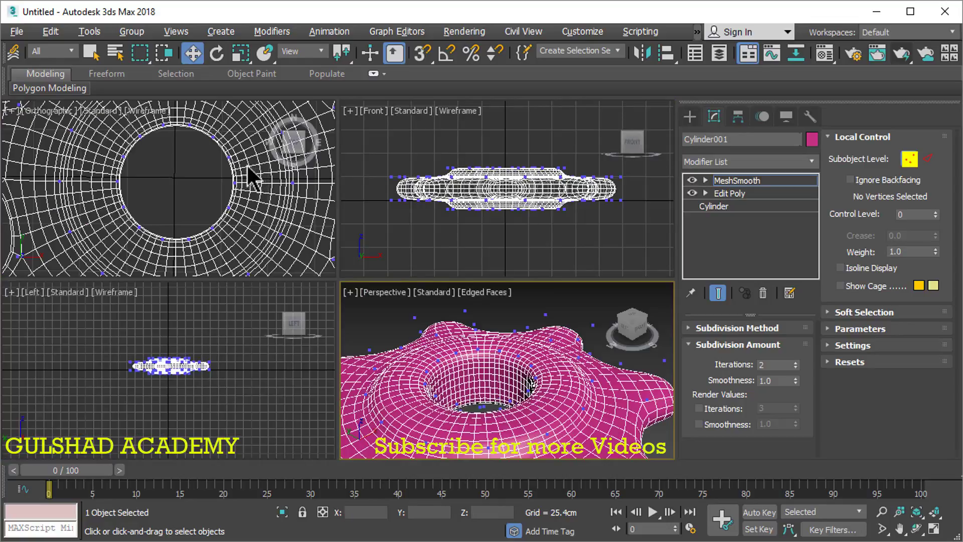
# Step: Region-select the 56 control points around the inner hole in the enlarged Top view
pyautogui.scroll(-5, 246, 165)
pyautogui.hotkey('alt', 'w')
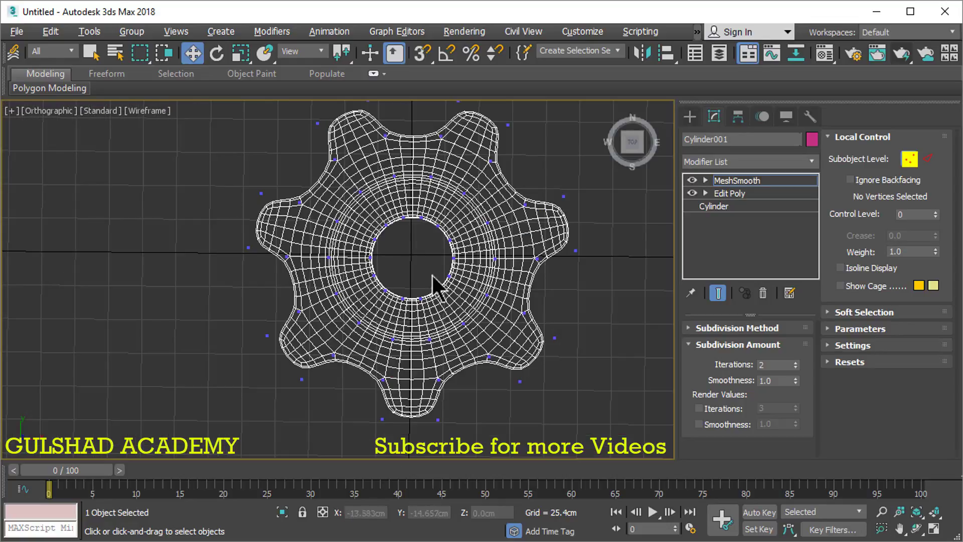
pyautogui.scroll(3, 432, 275)
pyautogui.scroll(2, 395, 236)
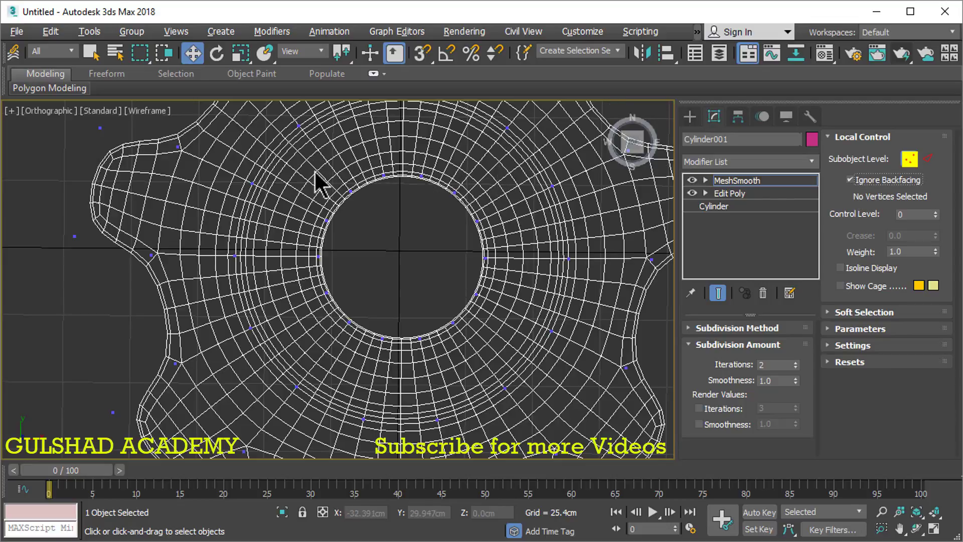
pyautogui.moveTo(314, 169)
pyautogui.mouseDown()
pyautogui.moveTo(425, 316)
pyautogui.moveTo(496, 354)
pyautogui.mouseUp()
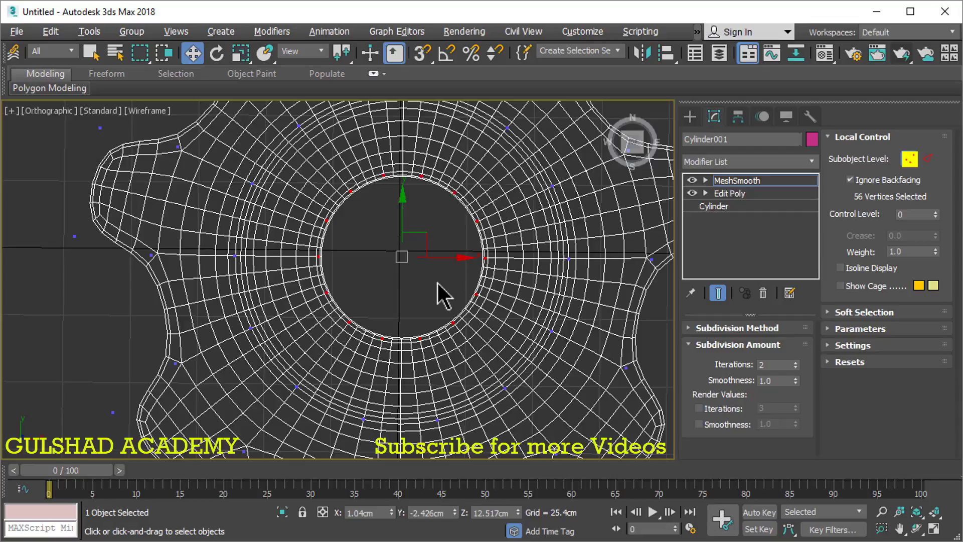
pyautogui.hotkey('alt', 'w')
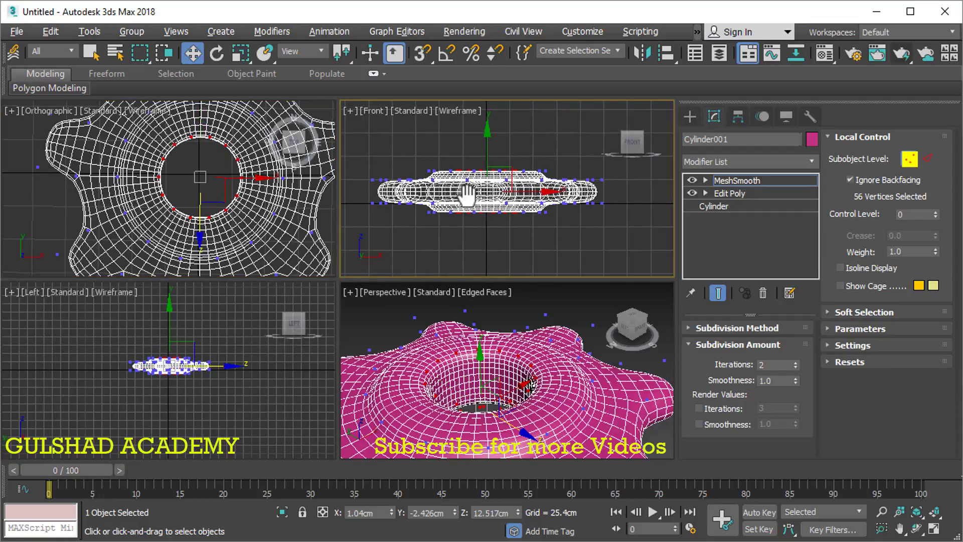
# Step: In the Front view, narrow the selection to the 14 upper hole control points
pyautogui.hotkey('alt', 'w')
pyautogui.scroll(2, 266, 282)
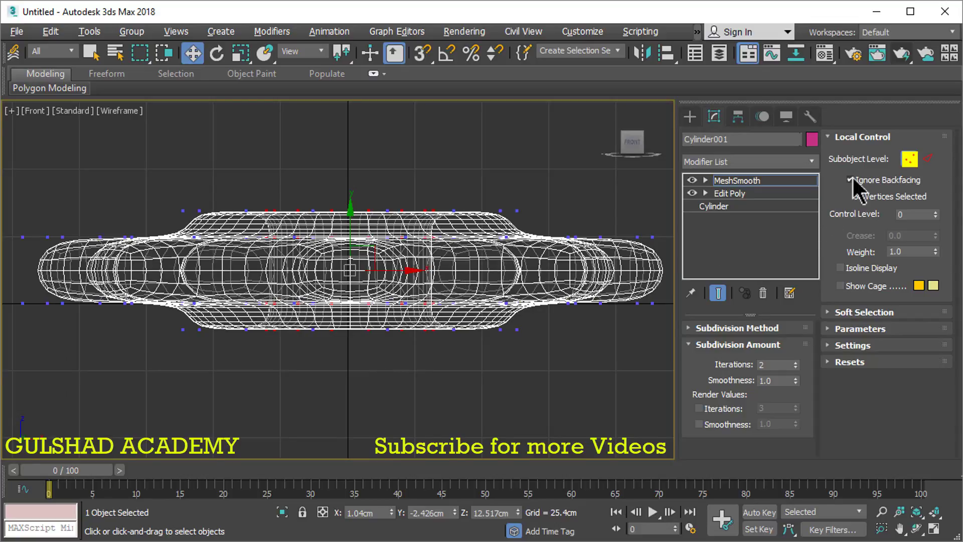
pyautogui.moveTo(591, 262); pyautogui.dragTo(596, 247, button='middle')
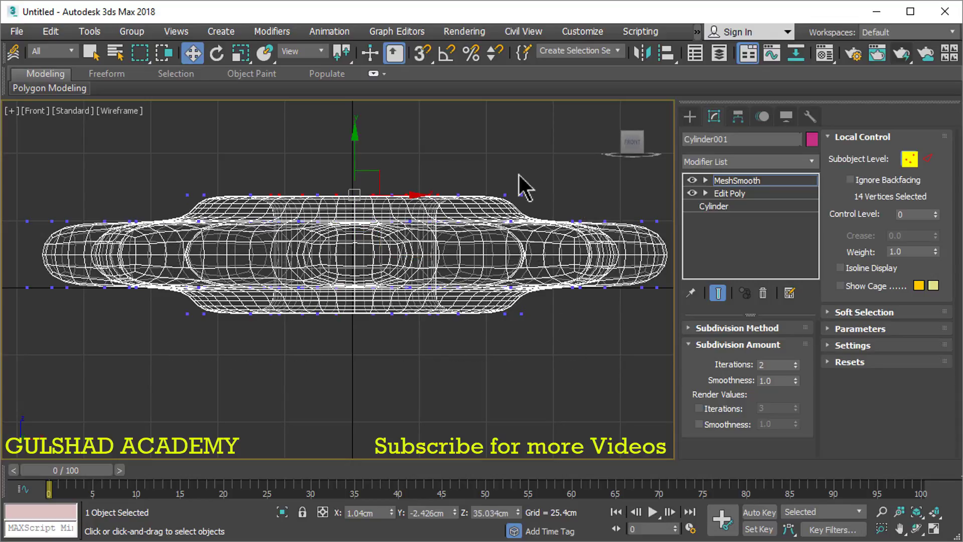
pyautogui.keyDown('alt'); pyautogui.moveTo(516, 182); pyautogui.dragTo(525, 204, button='middle'); pyautogui.keyUp('alt')
pyautogui.press('f')
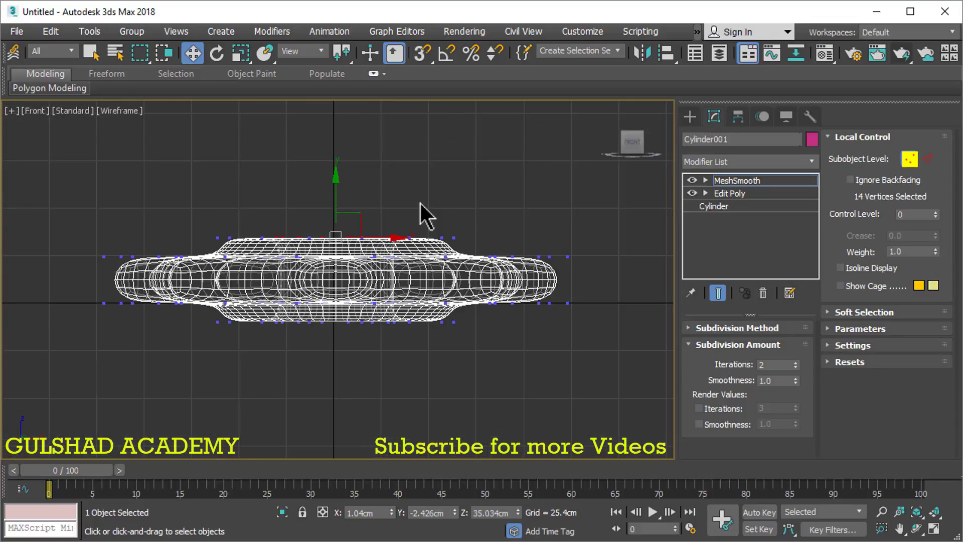
pyautogui.moveTo(423, 215); pyautogui.dragTo(451, 213, button='middle')
pyautogui.hotkey('alt', 'w')
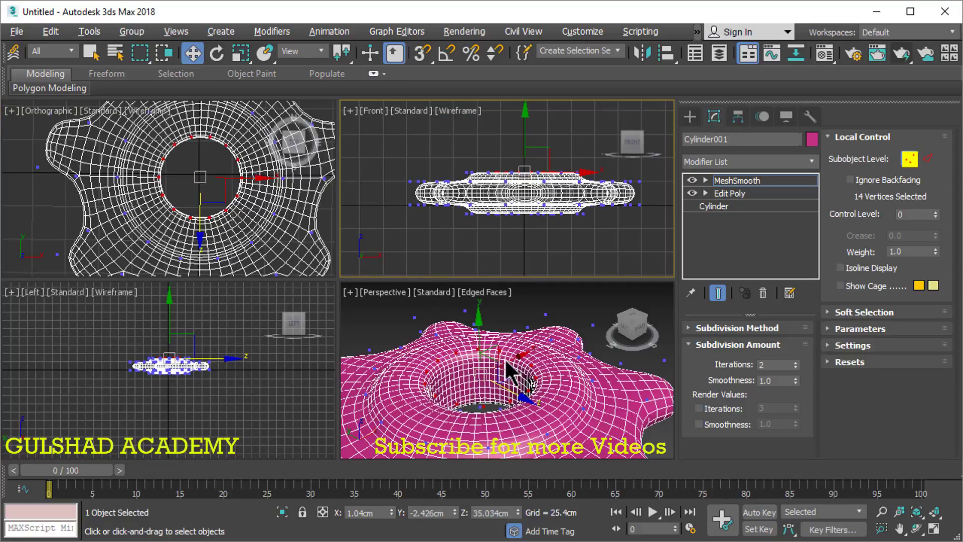
# Step: Move the selected hole points up along Z to about 103 cm in Perspective
pyautogui.keyDown('alt'); pyautogui.moveTo(509, 370); pyautogui.dragTo(456, 396, button='middle'); pyautogui.keyUp('alt')
pyautogui.hotkey('alt', 'w')
pyautogui.moveTo(381, 300)
pyautogui.keyDown('alt'); pyautogui.mouseDown(button='middle')
pyautogui.moveTo(426, 290)
pyautogui.moveTo(350, 273)
pyautogui.mouseUp(button='middle'); pyautogui.keyUp('alt')
pyautogui.scroll(-3, 305, 212)
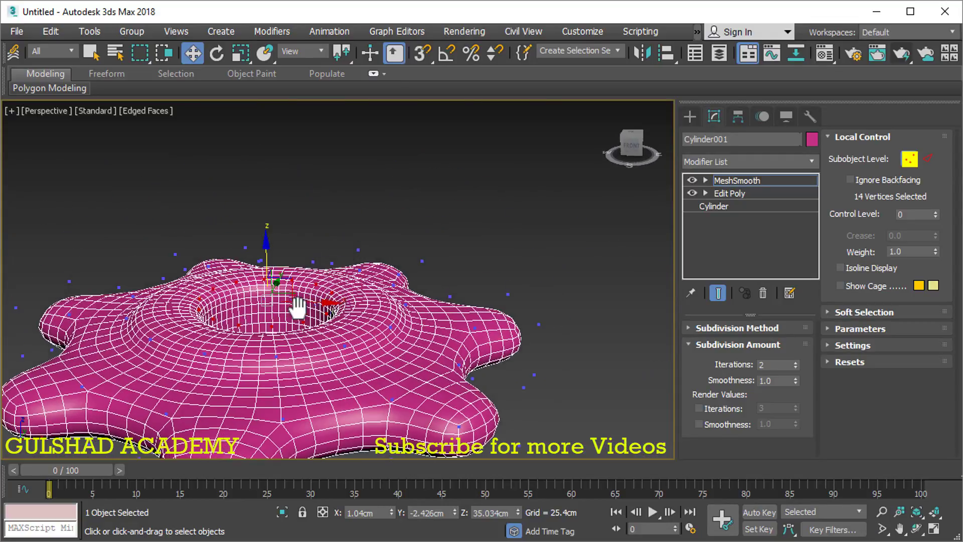
pyautogui.moveTo(267, 253); pyautogui.dragTo(251, 107)
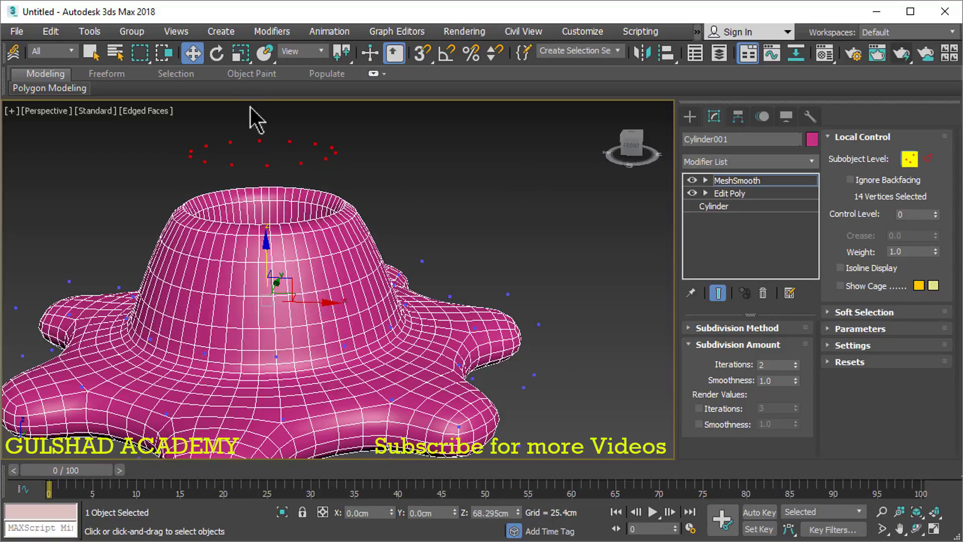
pyautogui.scroll(-3, 535, 349)
pyautogui.keyDown('alt'); pyautogui.moveTo(535, 349); pyautogui.dragTo(503, 330, button='middle'); pyautogui.keyUp('alt')
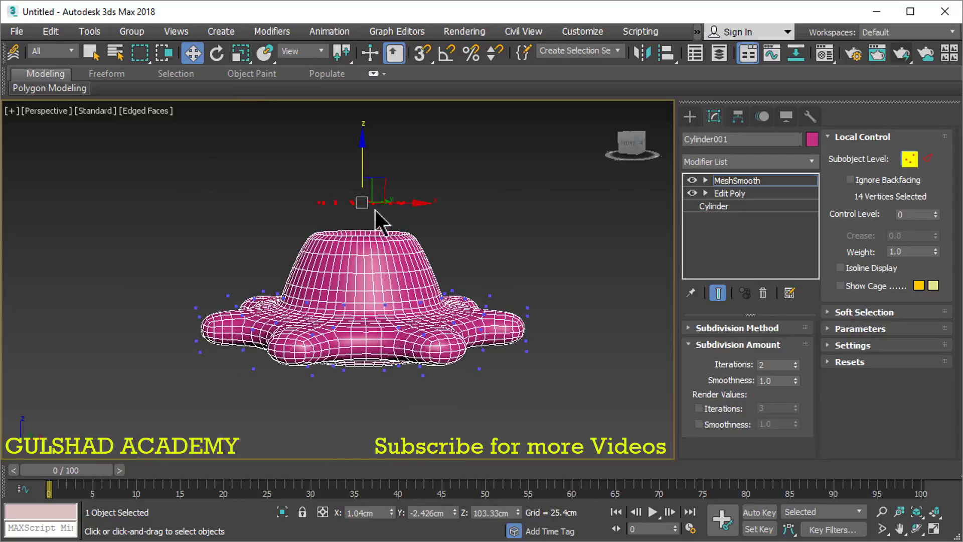
pyautogui.scroll(3, 369, 254)
pyautogui.scroll(2, 379, 251)
pyautogui.moveTo(379, 251)
pyautogui.mouseDown(button='middle')
pyautogui.moveTo(258, 179)
pyautogui.moveTo(281, 191)
pyautogui.mouseUp(button='middle')
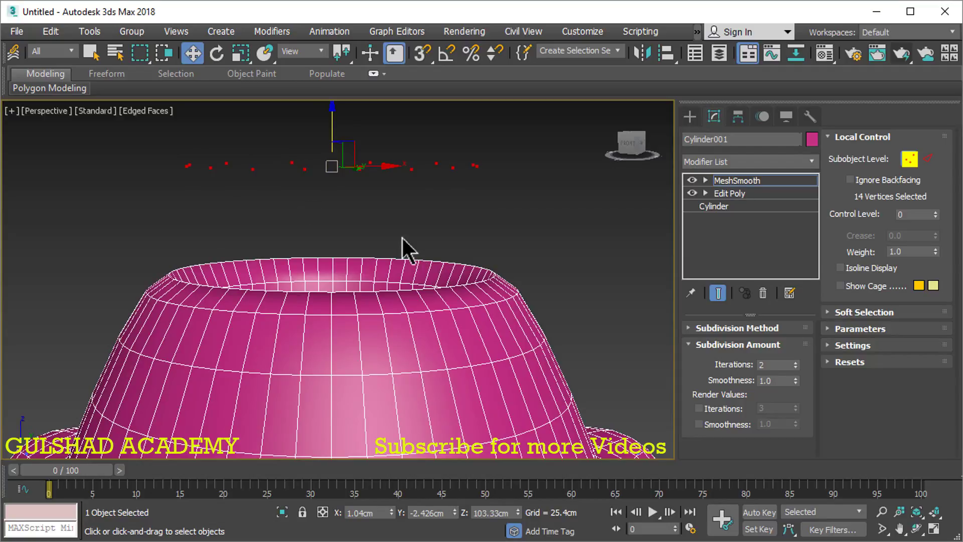
pyautogui.scroll(-4, 281, 261)
pyautogui.scroll(2, 348, 247)
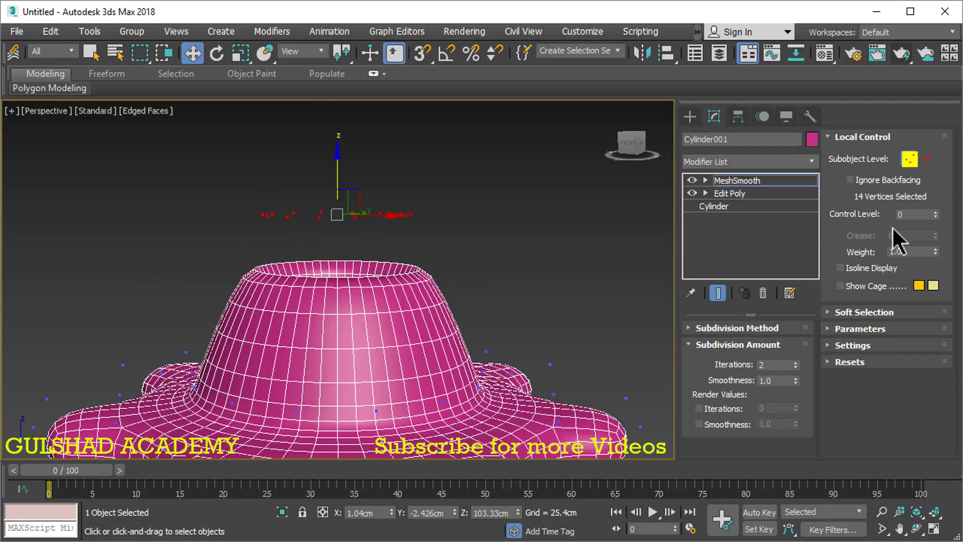
# Step: Try MeshSmooth weights 10 and 0.1 on the 14 top vertices, testing a downward move
pyautogui.doubleClick(903, 251)
pyautogui.write('0')
pyautogui.press('Return')
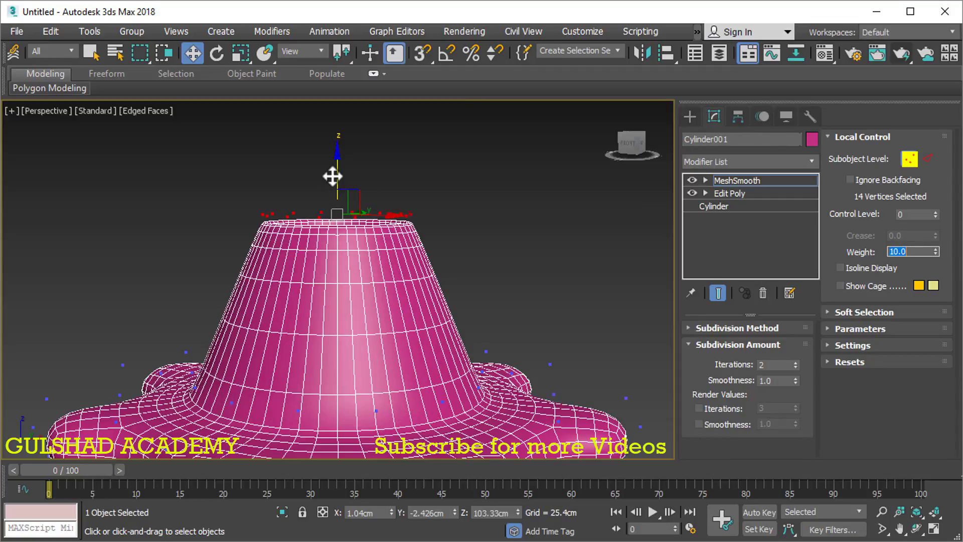
pyautogui.moveTo(332, 176); pyautogui.dragTo(333, 221)
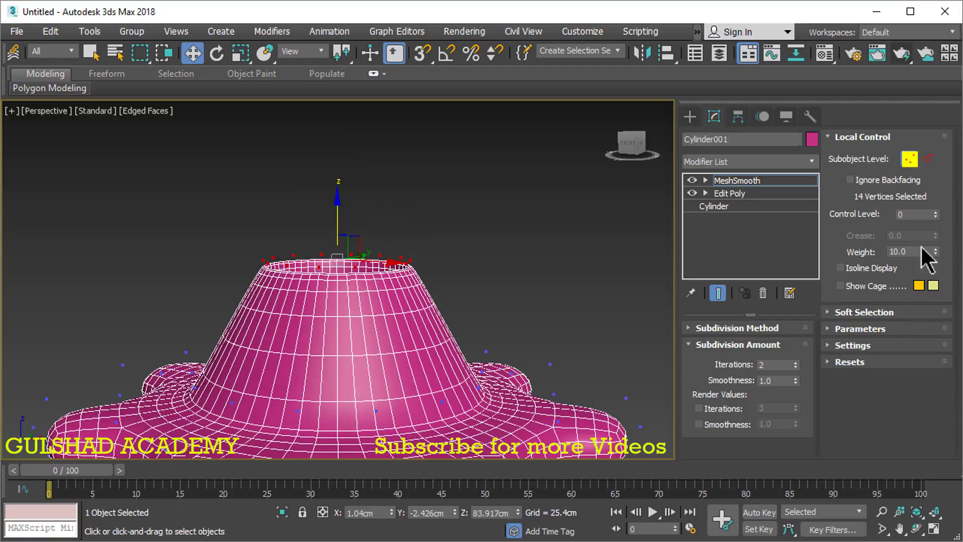
pyautogui.moveTo(907, 253); pyautogui.dragTo(855, 250)
pyautogui.write('0.1')
pyautogui.press('Return')
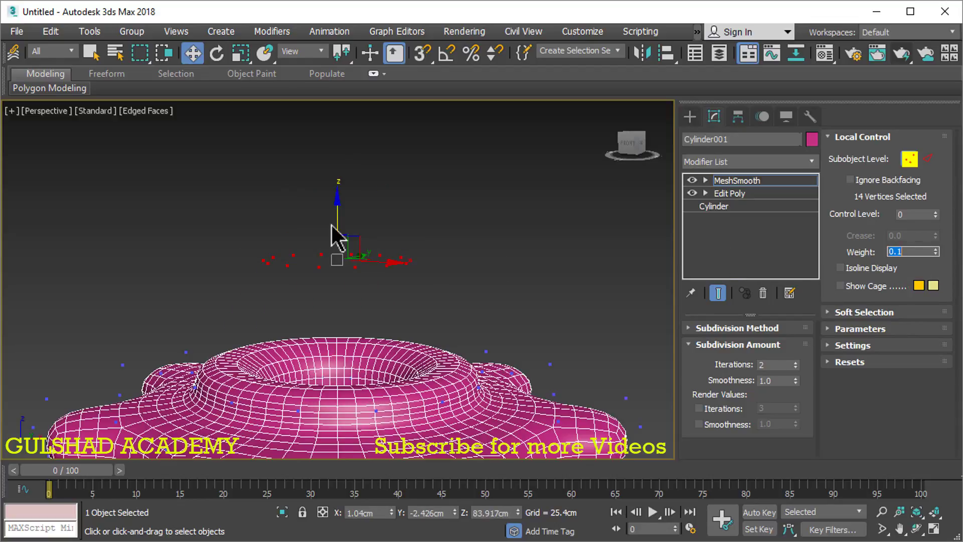
pyautogui.moveTo(332, 235); pyautogui.dragTo(360, 206)
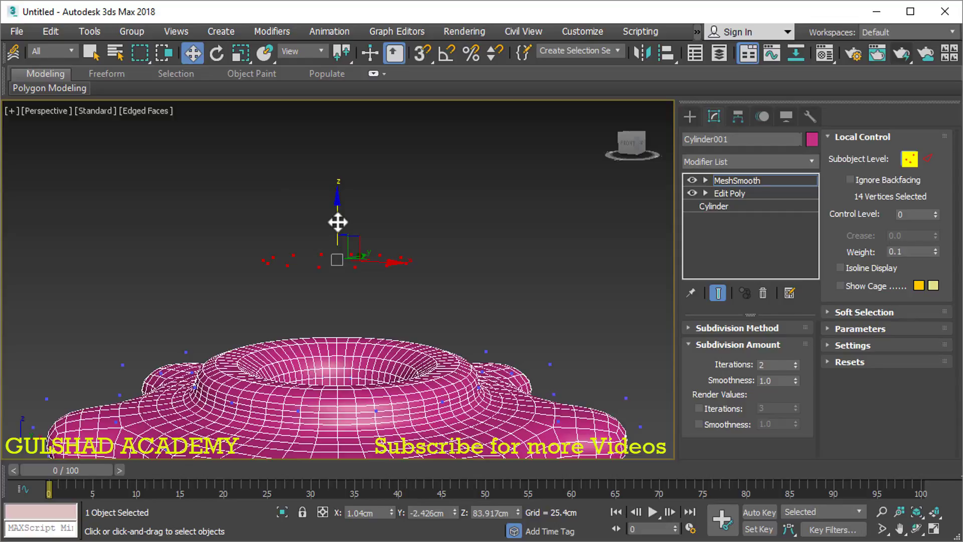
pyautogui.rightClick(360, 206)
# Step: Compare weights 0.5 and 10 on the lowered top vertices
pyautogui.doubleClick(901, 251)
pyautogui.write('.5')
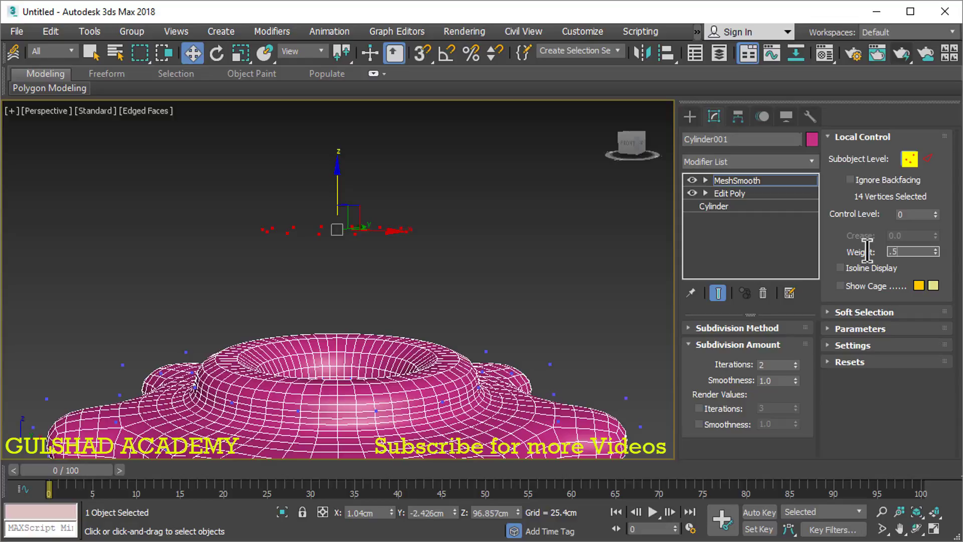
pyautogui.press('Return')
pyautogui.moveTo(337, 189); pyautogui.dragTo(366, 215)
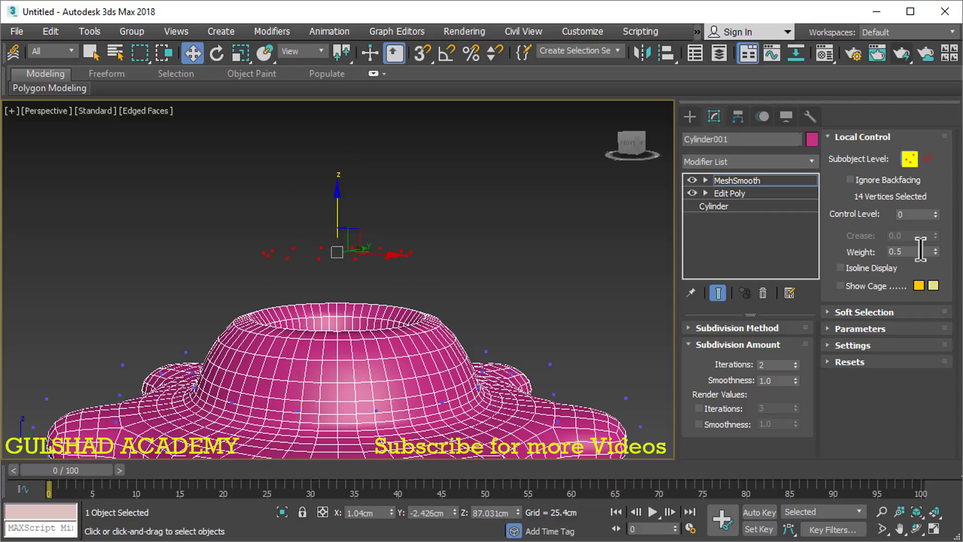
pyautogui.doubleClick(903, 251)
pyautogui.write('10')
pyautogui.press('Return')
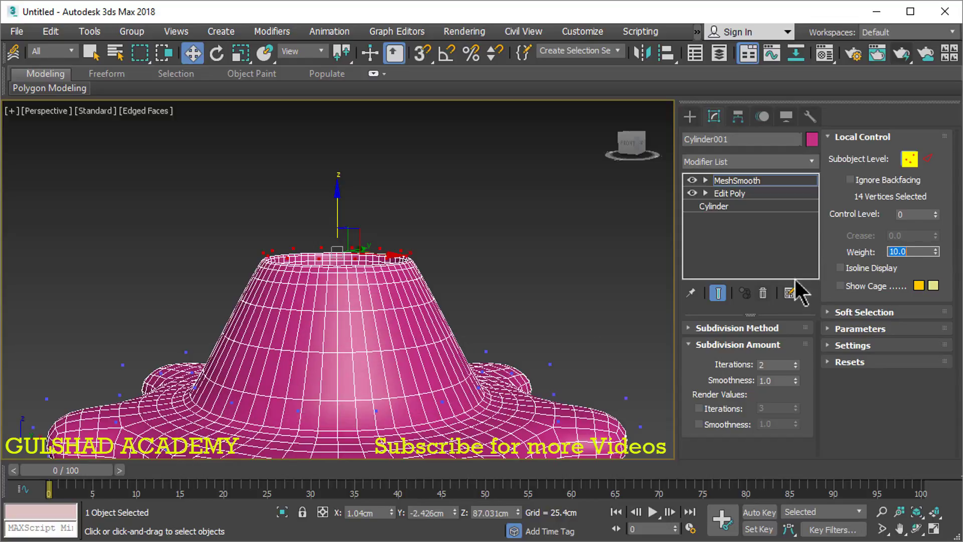
# Step: Settle on weight 5.0 and inspect the firm cone from several angles
pyautogui.moveTo(383, 257)
pyautogui.mouseDown(button='middle')
pyautogui.moveTo(391, 237)
pyautogui.moveTo(384, 250)
pyautogui.mouseUp(button='middle')
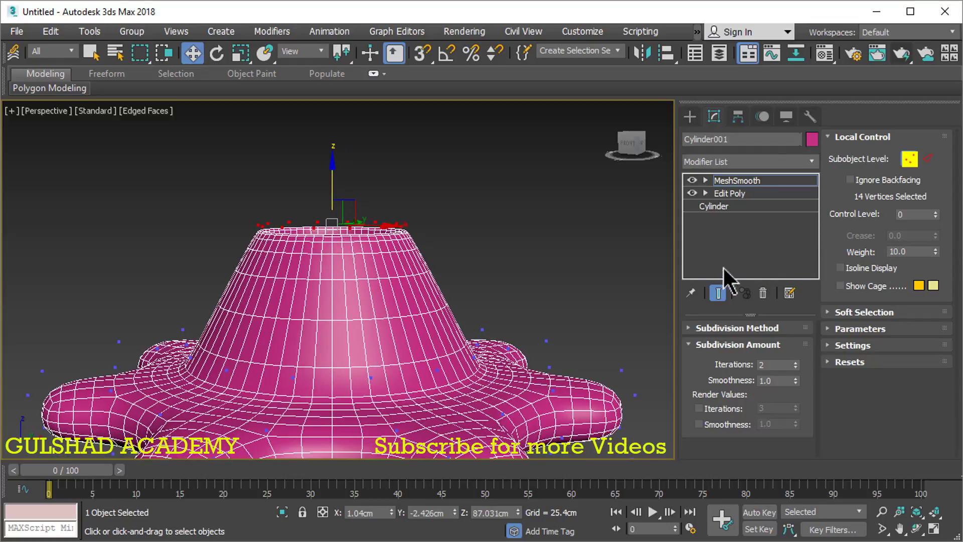
pyautogui.doubleClick(895, 252)
pyautogui.write('5')
pyautogui.press('Return')
pyautogui.moveTo(397, 262); pyautogui.dragTo(401, 229, button='middle')
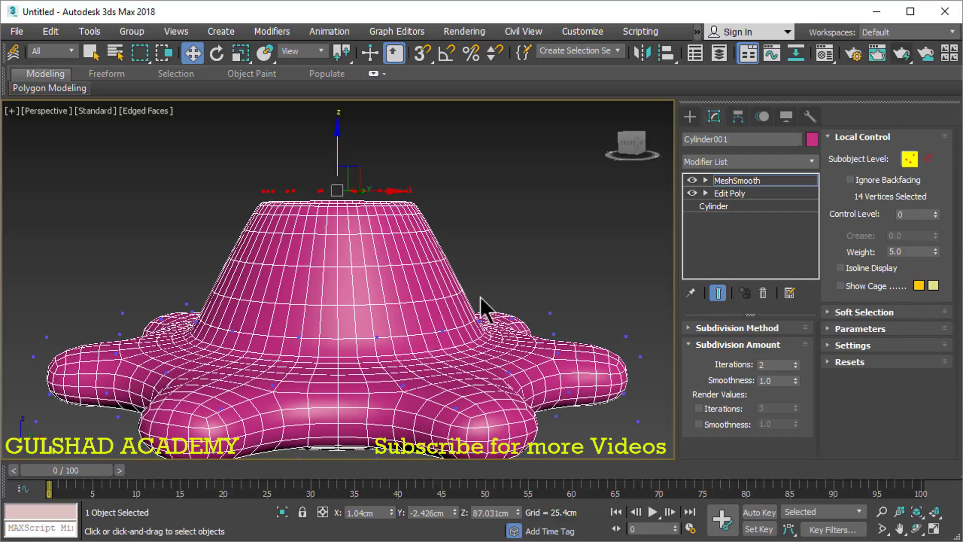
pyautogui.moveTo(511, 323); pyautogui.dragTo(477, 299, button='middle')
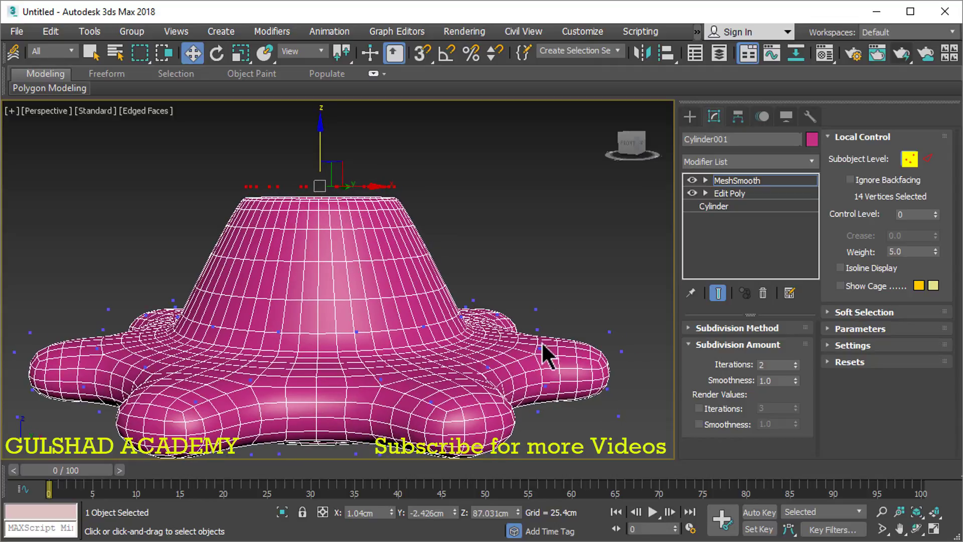
pyautogui.moveTo(213, 299)
pyautogui.keyDown('alt'); pyautogui.mouseDown(button='middle')
pyautogui.moveTo(294, 303)
pyautogui.moveTo(525, 396)
pyautogui.mouseUp(button='middle'); pyautogui.keyUp('alt')
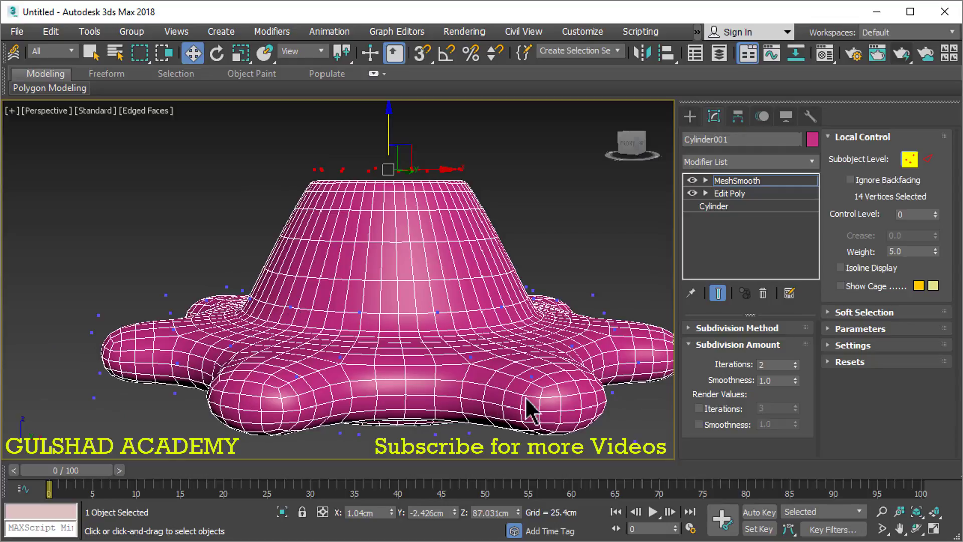
# Step: Select one side vertex of the cone and give it a weight of 10
pyautogui.click(439, 312)
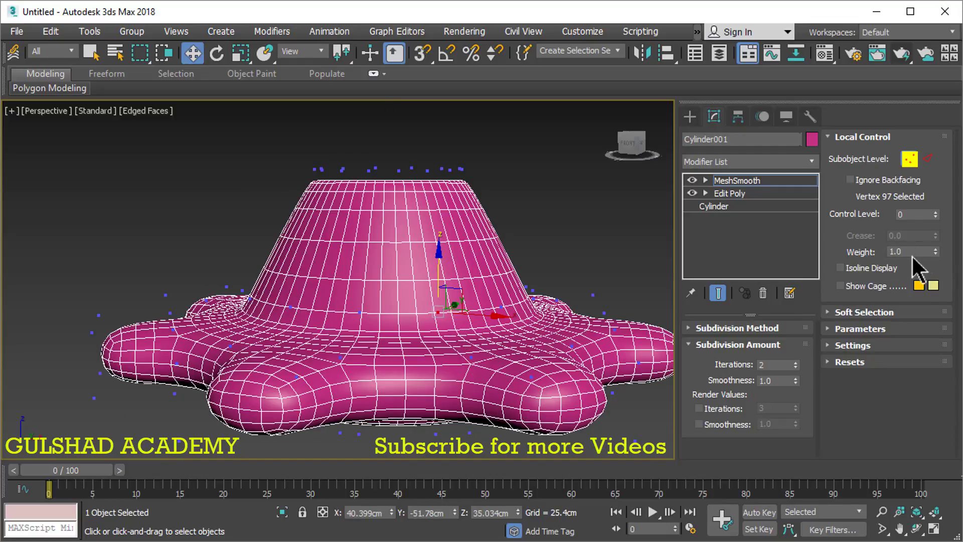
pyautogui.moveTo(436, 256)
pyautogui.keyDown('alt'); pyautogui.mouseDown(button='middle')
pyautogui.moveTo(393, 230)
pyautogui.moveTo(419, 264)
pyautogui.mouseUp(button='middle'); pyautogui.keyUp('alt')
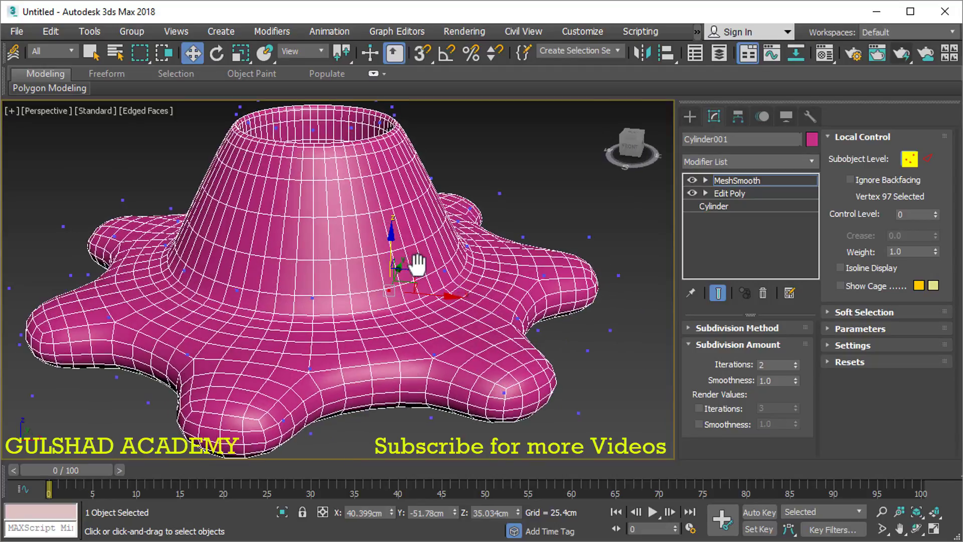
pyautogui.scroll(5, 394, 297)
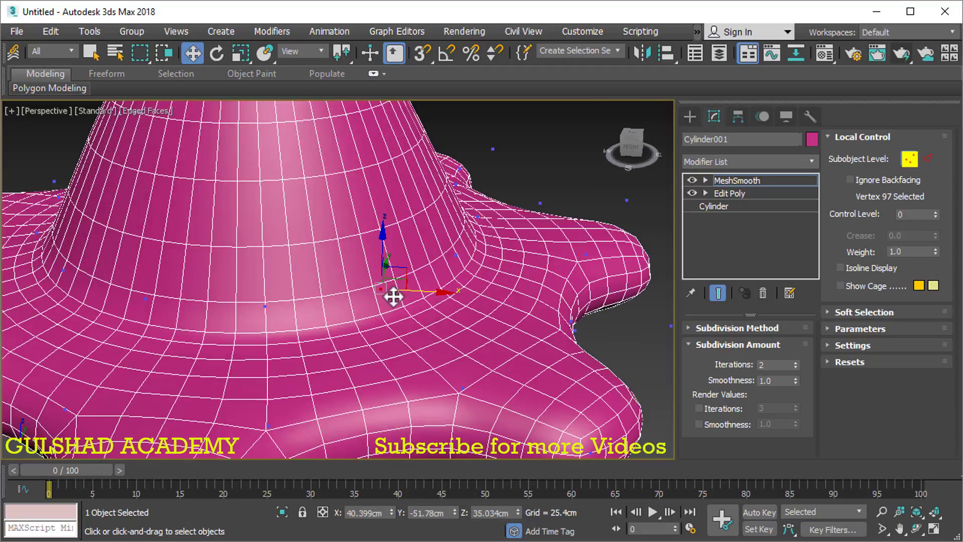
pyautogui.click(902, 251)
pyautogui.write('10')
pyautogui.press('Return')
# Step: Change that single vertex's weight to 0.1 and view the gear from a lower side
pyautogui.moveTo(436, 327)
pyautogui.keyDown('alt'); pyautogui.mouseDown(button='middle')
pyautogui.moveTo(435, 292)
pyautogui.moveTo(398, 253)
pyautogui.moveTo(333, 273)
pyautogui.moveTo(324, 287)
pyautogui.moveTo(423, 294)
pyautogui.moveTo(459, 283)
pyautogui.moveTo(396, 278)
pyautogui.mouseUp(button='middle'); pyautogui.keyUp('alt')
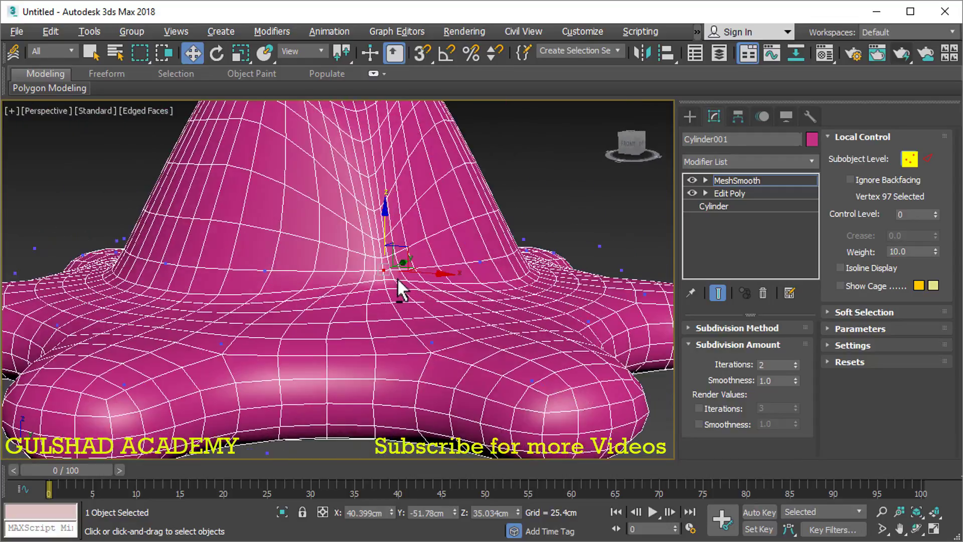
pyautogui.moveTo(918, 250); pyautogui.dragTo(864, 251)
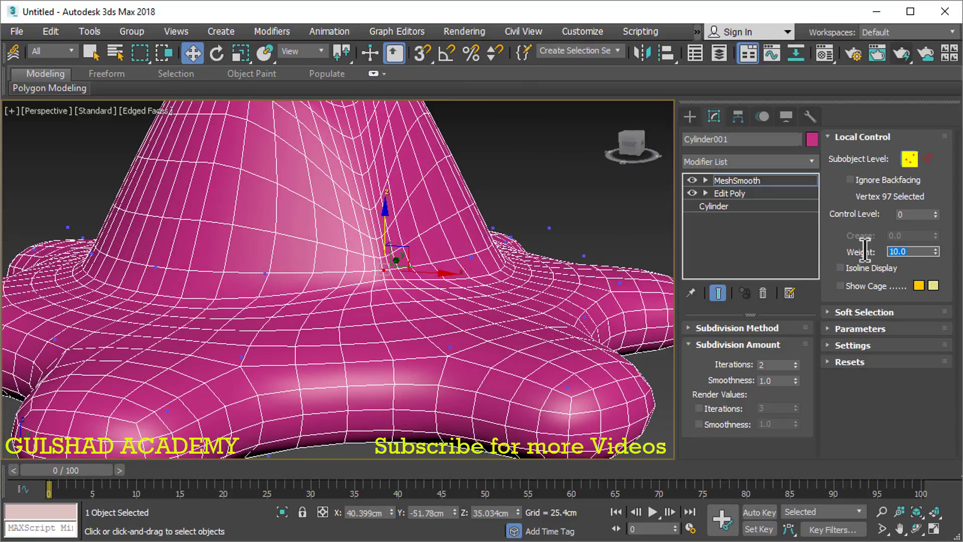
pyautogui.write('.1')
pyautogui.write('0.1')
pyautogui.press('Return')
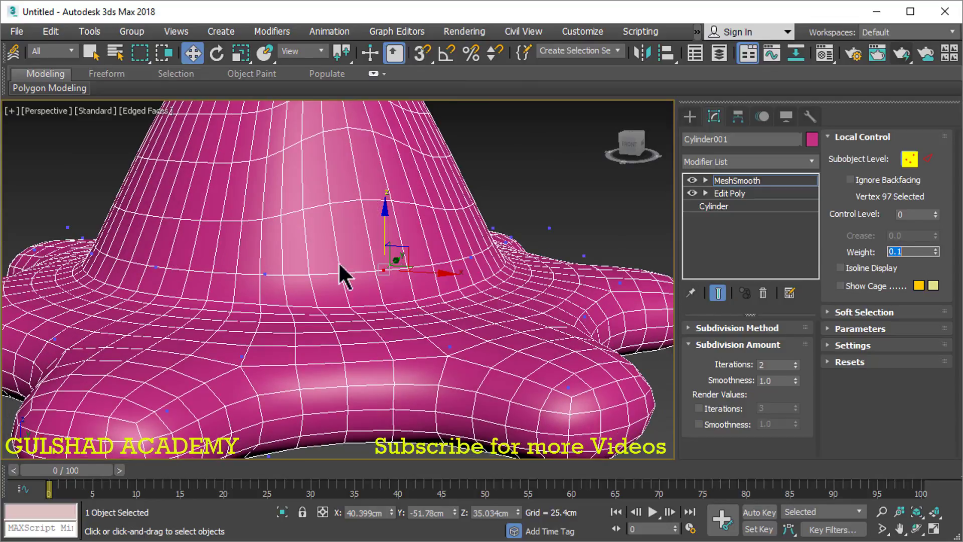
pyautogui.moveTo(386, 304); pyautogui.dragTo(394, 327, button='middle')
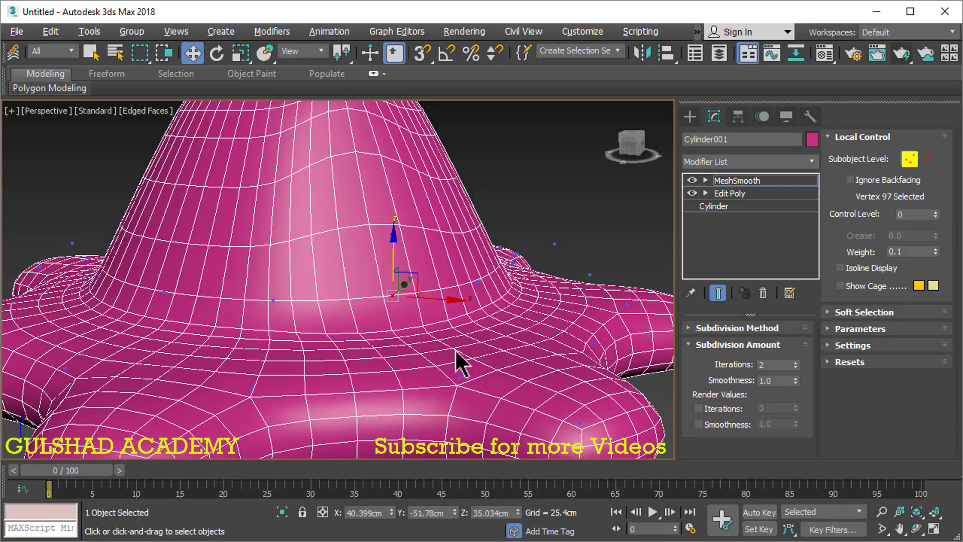
pyautogui.moveTo(456, 348)
pyautogui.keyDown('alt'); pyautogui.mouseDown(button='middle')
pyautogui.moveTo(385, 306)
pyautogui.moveTo(296, 336)
pyautogui.moveTo(467, 366)
pyautogui.moveTo(430, 354)
pyautogui.moveTo(489, 341)
pyautogui.mouseUp(button='middle'); pyautogui.keyUp('alt')
pyautogui.scroll(-5, 490, 331)
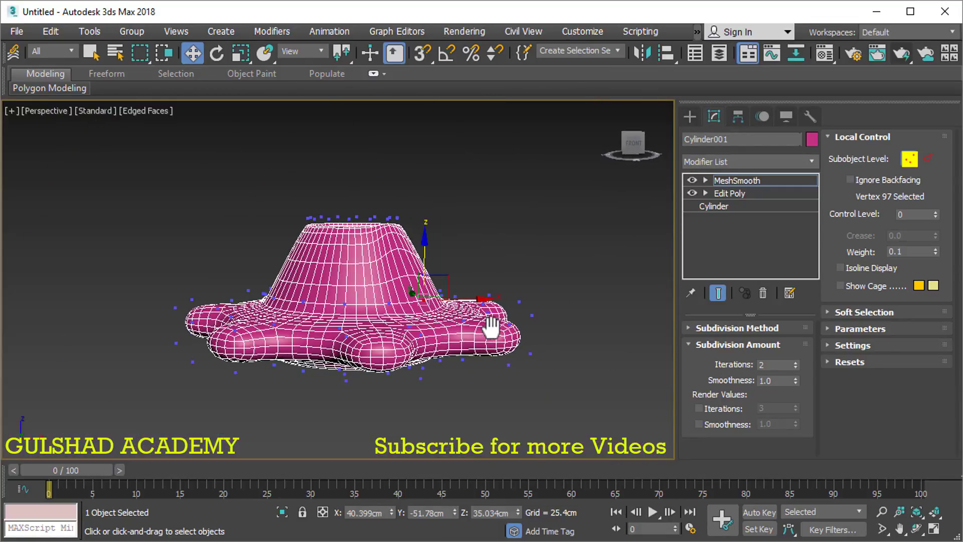
# Step: Undo and redo until the 14 top vertices sit at weight 0.1
pyautogui.hotkey('ctrl', 'z')
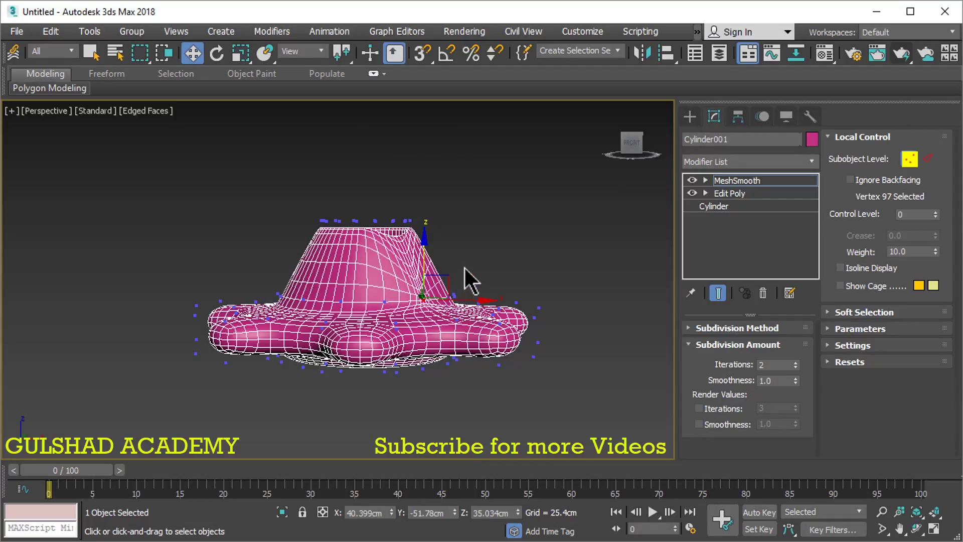
pyautogui.hotkey('ctrl', 'z')
pyautogui.hotkey('ctrl', 'z')
pyautogui.hotkey('ctrl', 'z')
pyautogui.hotkey('ctrl', 'y')
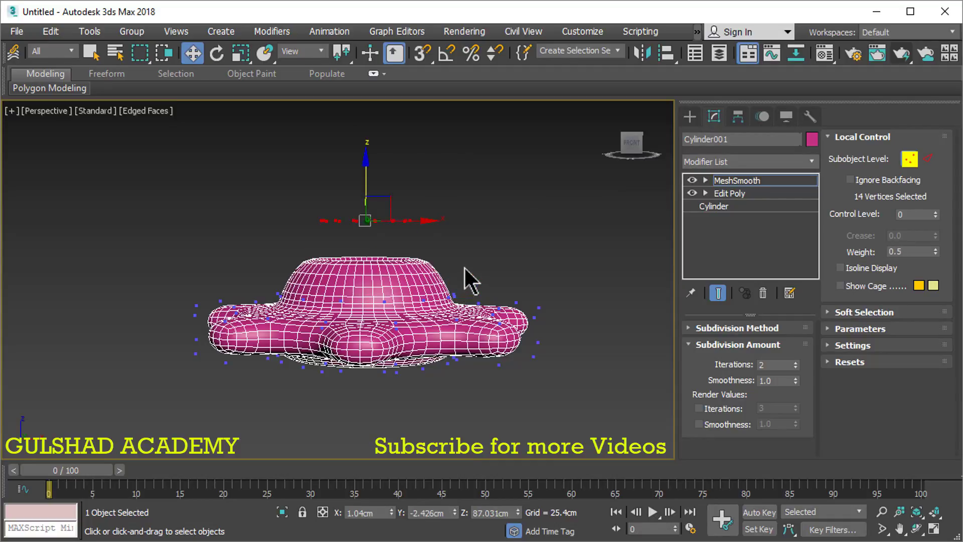
pyautogui.hotkey('ctrl', 'y')
pyautogui.hotkey('ctrl', 'y')
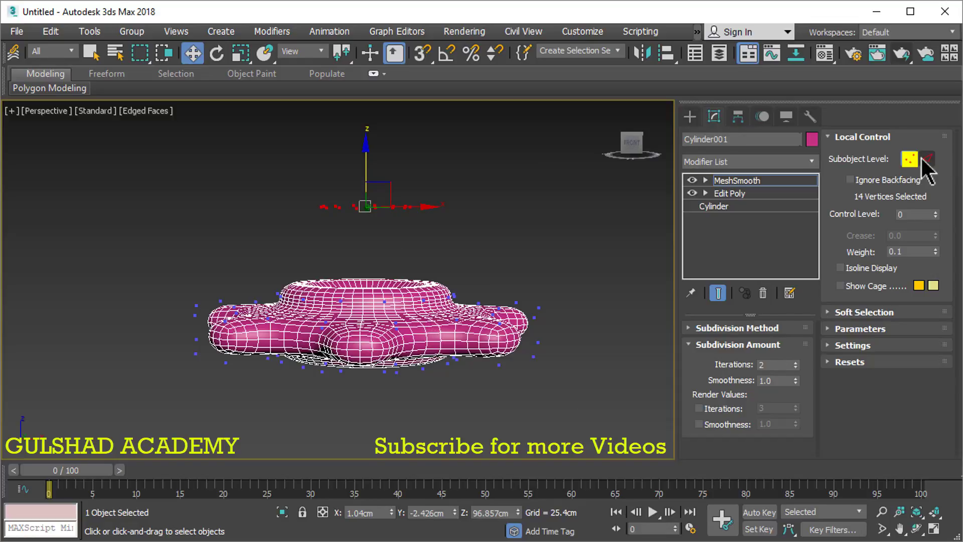
# Step: Switch Local Control to Edge level and select the five edges at one tooth's end
pyautogui.click(927, 158)
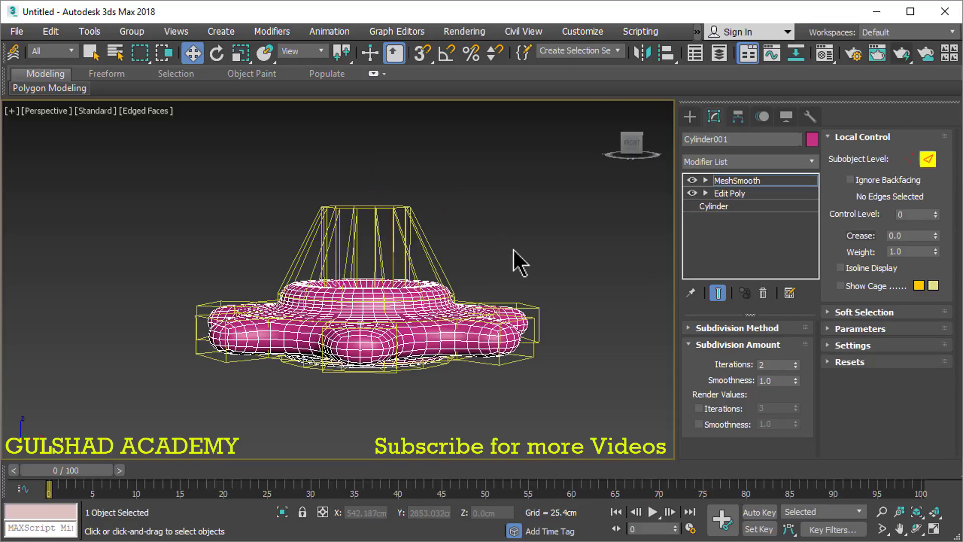
pyautogui.moveTo(527, 285)
pyautogui.keyDown('alt'); pyautogui.mouseDown(button='middle')
pyautogui.moveTo(478, 318)
pyautogui.moveTo(504, 326)
pyautogui.mouseUp(button='middle'); pyautogui.keyUp('alt')
pyautogui.click(477, 318)
pyautogui.scroll(5, 489, 314)
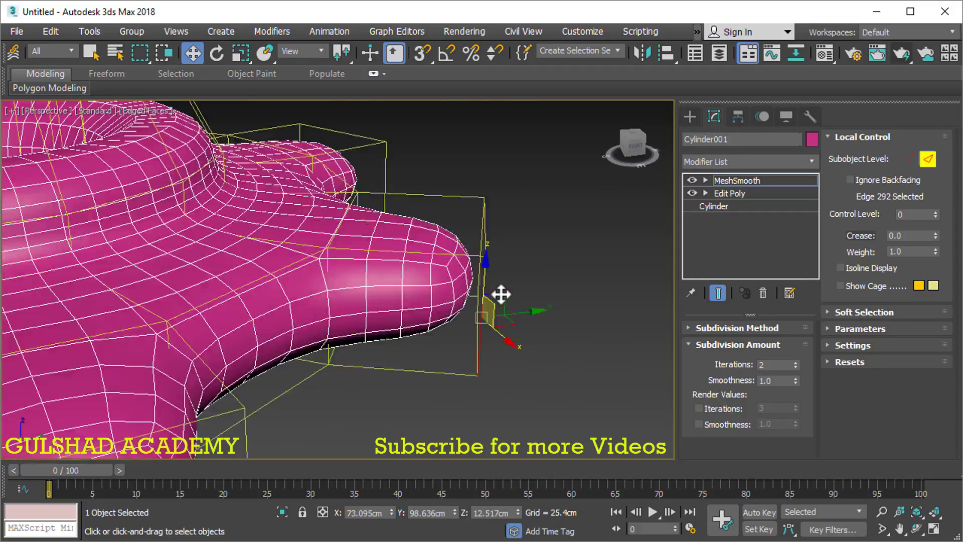
pyautogui.click(533, 236)
pyautogui.scroll(-2, 536, 245)
pyautogui.scroll(-1, 532, 245)
pyautogui.keyDown('alt'); pyautogui.moveTo(526, 242); pyautogui.dragTo(536, 164, button='middle'); pyautogui.keyUp('alt')
pyautogui.click(475, 187)
# Step: Raise the five selected tooth edges upward along Z
pyautogui.moveTo(550, 243)
pyautogui.keyDown('alt'); pyautogui.mouseDown(button='middle')
pyautogui.moveTo(542, 301)
pyautogui.moveTo(502, 226)
pyautogui.mouseUp(button='middle'); pyautogui.keyUp('alt')
pyautogui.moveTo(461, 150)
pyautogui.mouseDown()
pyautogui.moveTo(458, 119)
pyautogui.moveTo(467, 232)
pyautogui.moveTo(441, 111)
pyautogui.mouseUp()
pyautogui.moveTo(442, 110)
pyautogui.keyDown('alt'); pyautogui.mouseDown(button='middle')
pyautogui.moveTo(569, 404)
pyautogui.moveTo(552, 348)
pyautogui.mouseUp(button='middle'); pyautogui.keyUp('alt')
pyautogui.moveTo(524, 296)
pyautogui.mouseDown()
pyautogui.moveTo(522, 251)
pyautogui.moveTo(544, 261)
pyautogui.mouseUp()
pyautogui.moveTo(544, 260)
pyautogui.mouseDown(button='middle')
pyautogui.moveTo(589, 344)
pyautogui.moveTo(515, 287)
pyautogui.moveTo(580, 387)
pyautogui.moveTo(548, 397)
pyautogui.mouseUp(button='middle')
pyautogui.scroll(3, 589, 344)
# Step: Lower the tooth edges partway back and inspect the tooth from several angles
pyautogui.moveTo(461, 177); pyautogui.dragTo(479, 248)
pyautogui.moveTo(513, 309)
pyautogui.keyDown('alt'); pyautogui.mouseDown(button='middle')
pyautogui.moveTo(392, 303)
pyautogui.moveTo(445, 329)
pyautogui.mouseUp(button='middle'); pyautogui.keyUp('alt')
pyautogui.scroll(3, 482, 278)
pyautogui.moveTo(482, 277); pyautogui.dragTo(514, 316, button='middle')
pyautogui.scroll(-3, 515, 316)
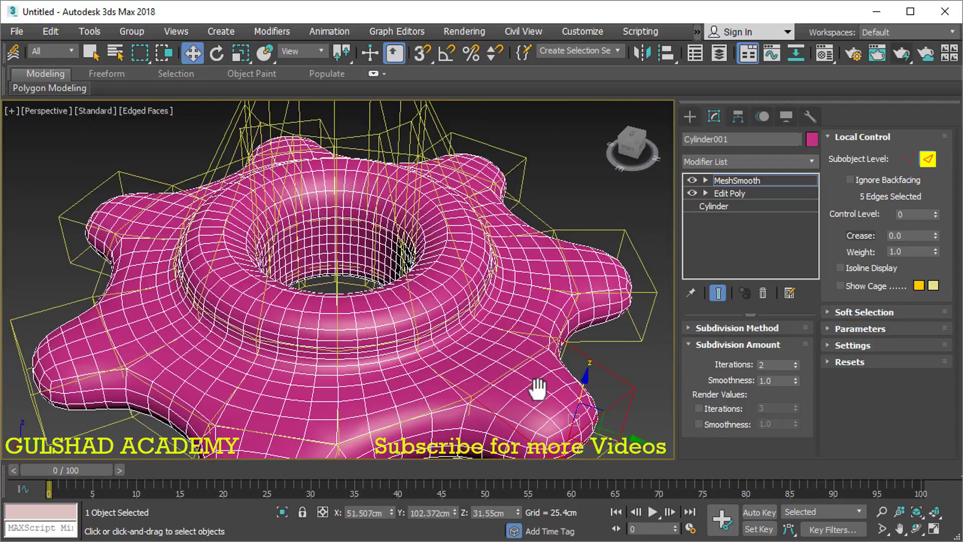
pyautogui.keyDown('alt'); pyautogui.moveTo(537, 386); pyautogui.dragTo(498, 320, button='middle'); pyautogui.keyUp('alt')
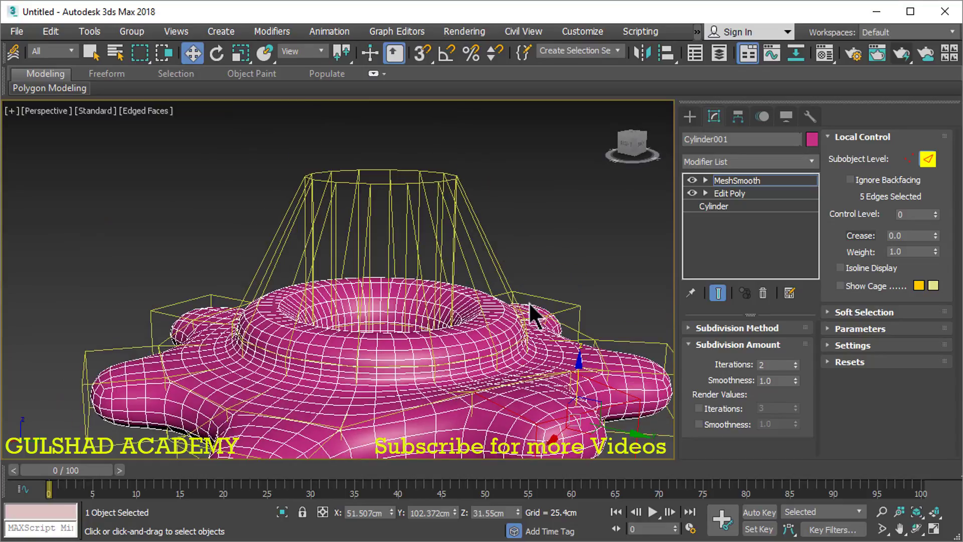
# Step: At Vertex level, lower the 14 top vertices into the centre and set their weight to 1.0
pyautogui.click(910, 159)
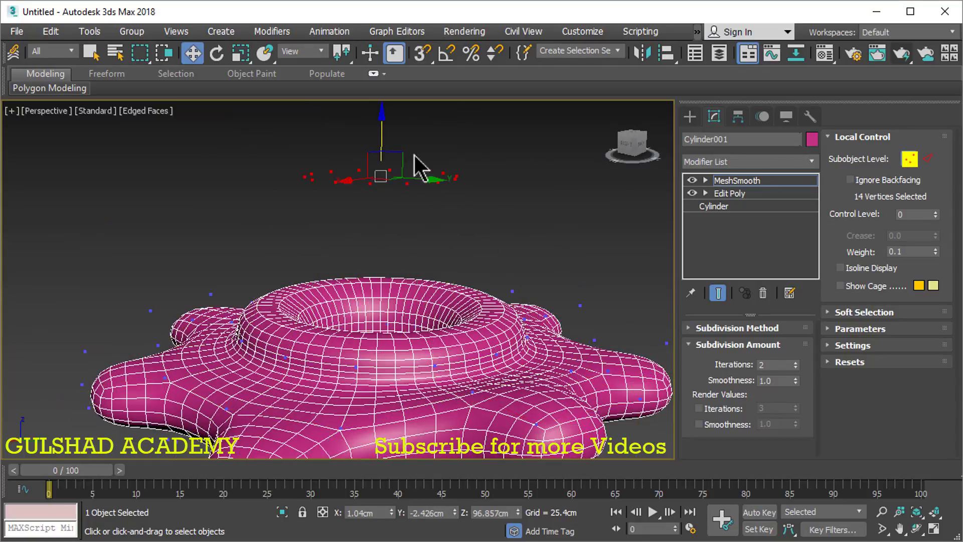
pyautogui.moveTo(384, 129)
pyautogui.mouseDown()
pyautogui.moveTo(381, 204)
pyautogui.moveTo(395, 264)
pyautogui.mouseUp()
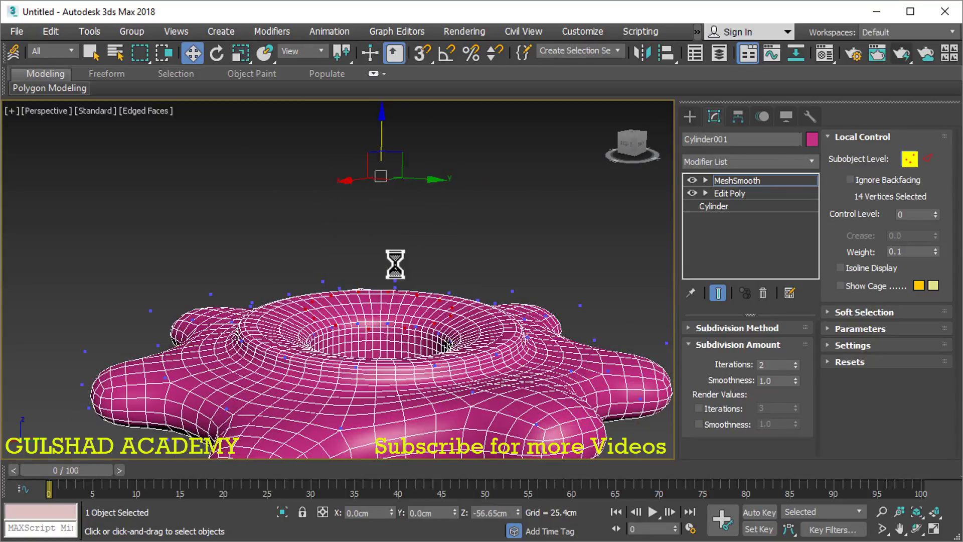
pyautogui.doubleClick(898, 251)
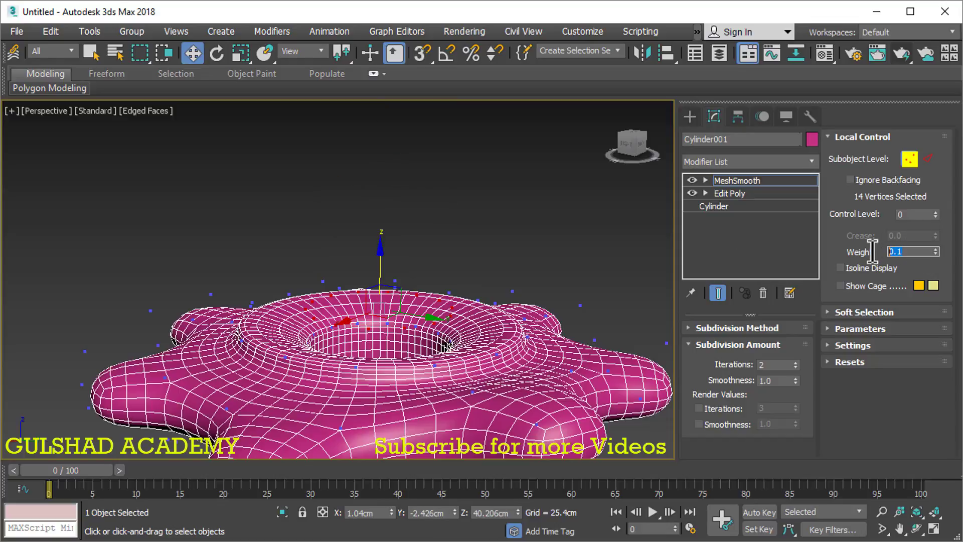
pyautogui.write('1')
pyautogui.press('Return')
pyautogui.moveTo(268, 249); pyautogui.dragTo(246, 179, button='middle')
# Step: Return to Edge level and orbit to look down into the central hole
pyautogui.click(928, 160)
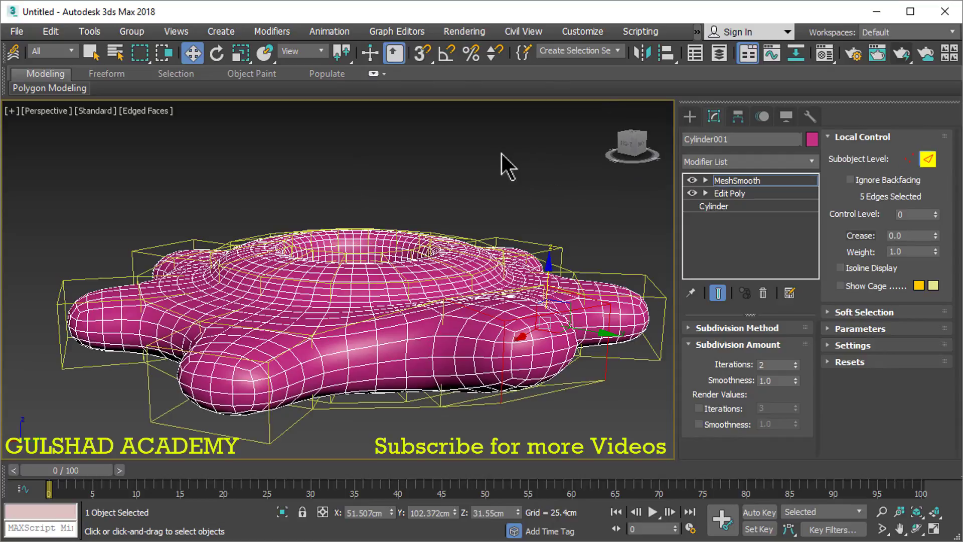
pyautogui.moveTo(502, 153)
pyautogui.mouseDown(button='middle')
pyautogui.moveTo(466, 245)
pyautogui.moveTo(483, 257)
pyautogui.moveTo(408, 279)
pyautogui.mouseUp(button='middle')
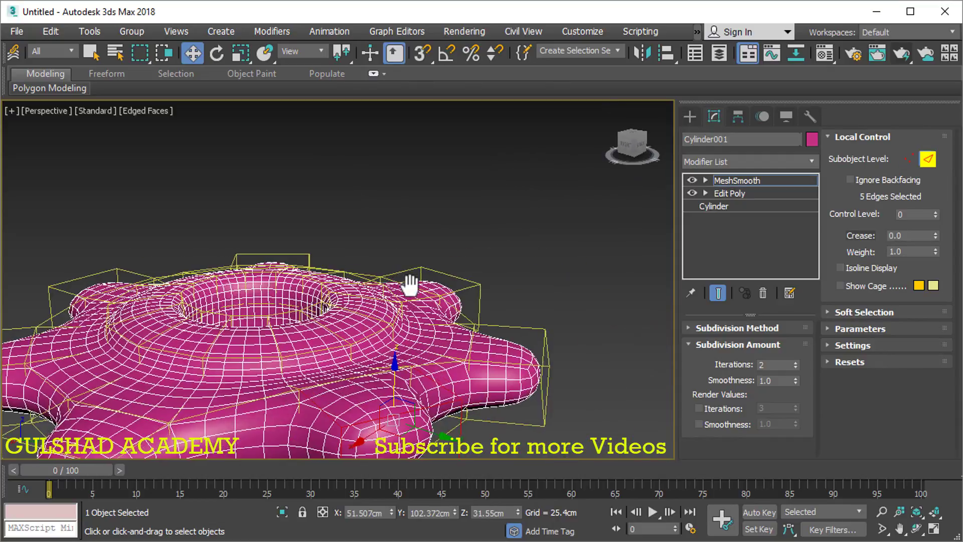
pyautogui.scroll(2, 420, 316)
pyautogui.keyDown('alt'); pyautogui.moveTo(419, 316); pyautogui.dragTo(381, 291, button='middle'); pyautogui.keyUp('alt')
pyautogui.scroll(4, 376, 284)
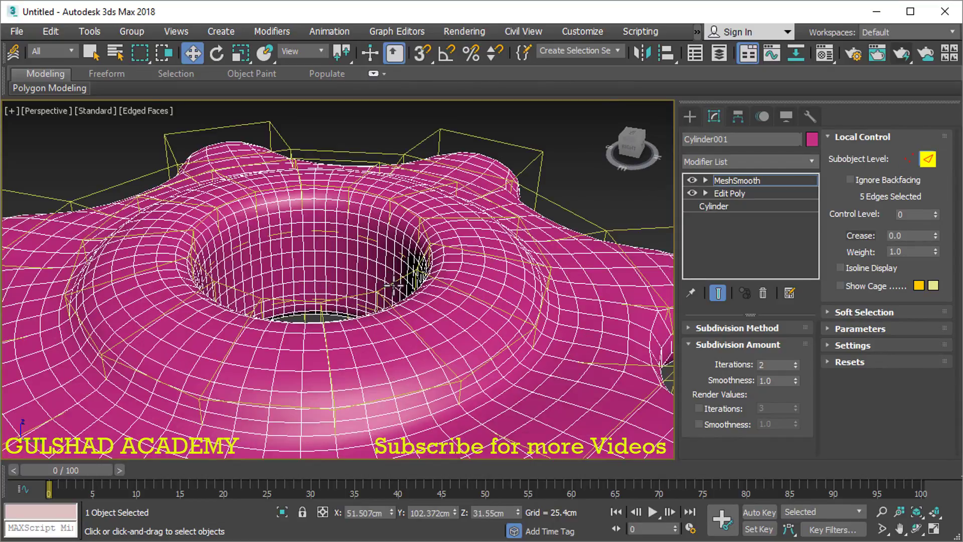
# Step: Select the first four rim edges inside the central hole
pyautogui.click(395, 283)
pyautogui.keyDown('ctrl'); pyautogui.click(360, 295); pyautogui.keyUp('ctrl')
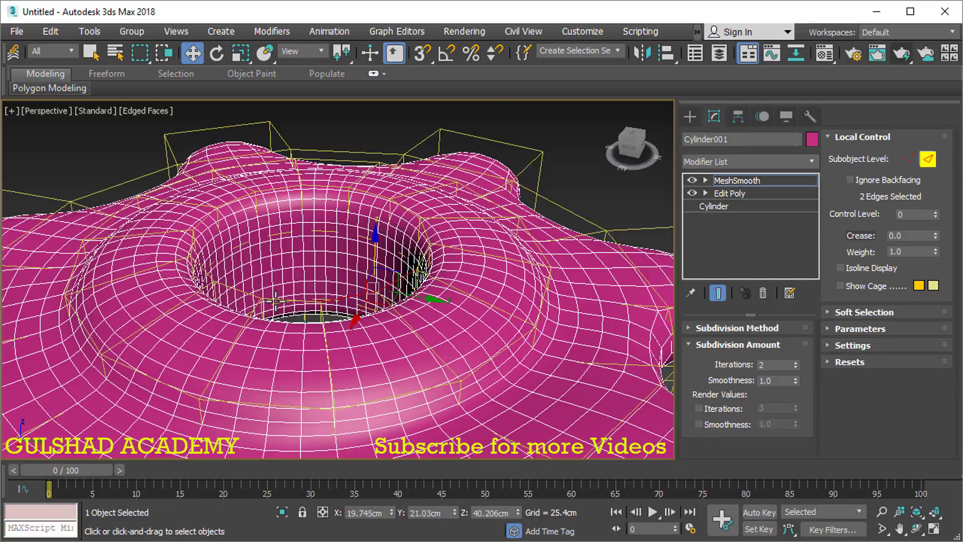
pyautogui.keyDown('ctrl'); pyautogui.click(284, 301); pyautogui.keyUp('ctrl')
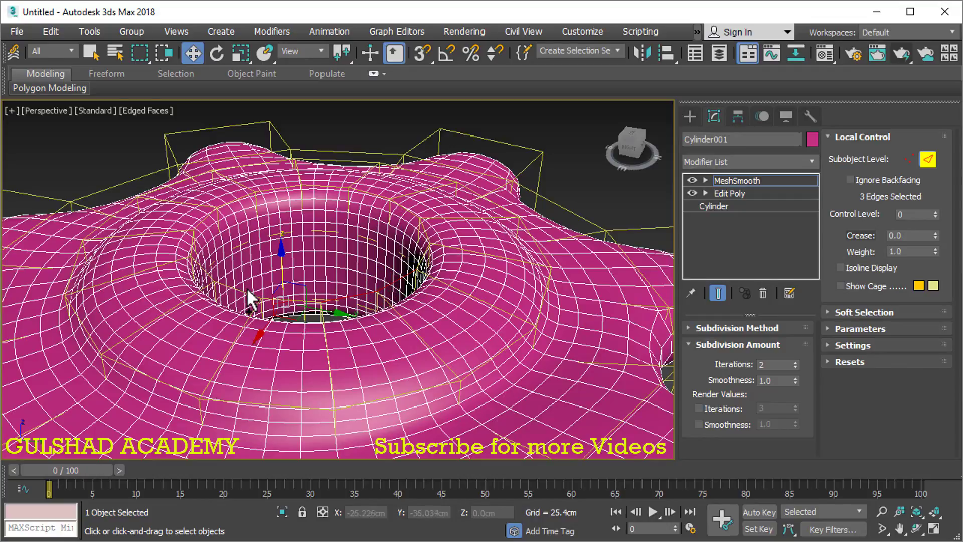
pyautogui.keyDown('ctrl'); pyautogui.click(346, 304); pyautogui.keyUp('ctrl')
# Step: Centre the hole in the enlarged top view, then orbit the perspective view to the far rim
pyautogui.hotkey('alt', 'w')
pyautogui.moveTo(204, 189); pyautogui.dragTo(191, 168, button='middle')
pyautogui.hotkey('alt', 'w')
pyautogui.scroll(3, 478, 233)
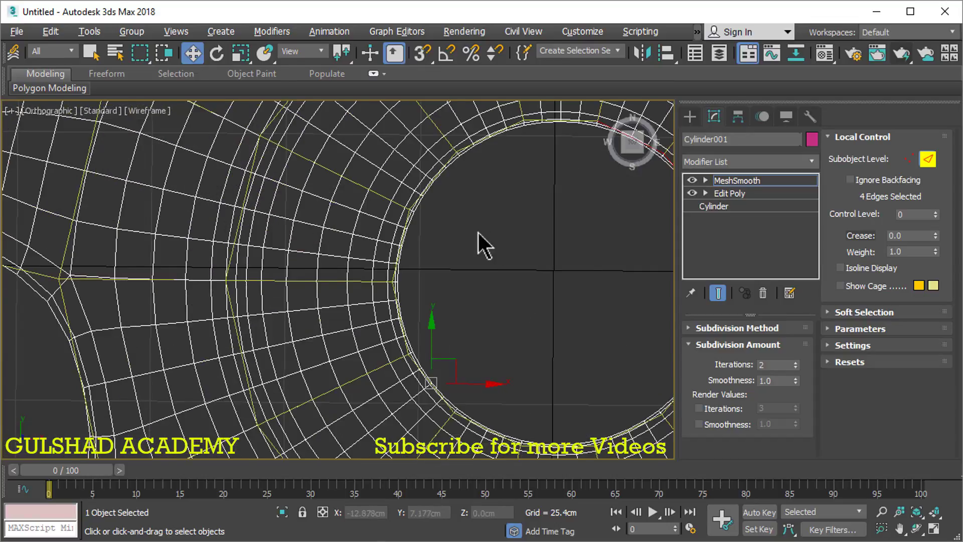
pyautogui.moveTo(477, 232); pyautogui.dragTo(262, 229, button='middle')
pyautogui.hotkey('alt', 'w')
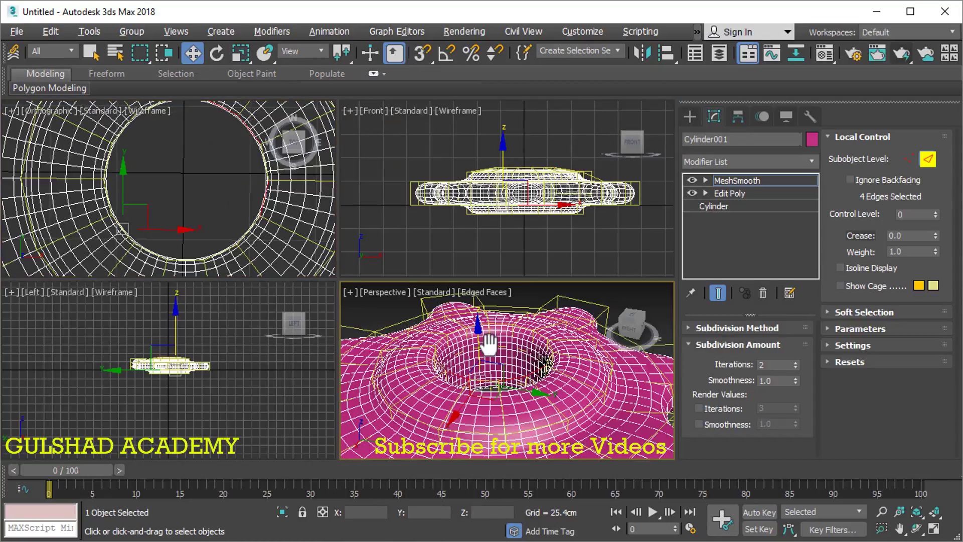
pyautogui.hotkey('alt', 'w')
pyautogui.moveTo(398, 324)
pyautogui.keyDown('alt'); pyautogui.mouseDown(button='middle')
pyautogui.moveTo(350, 333)
pyautogui.moveTo(196, 246)
pyautogui.mouseUp(button='middle'); pyautogui.keyUp('alt')
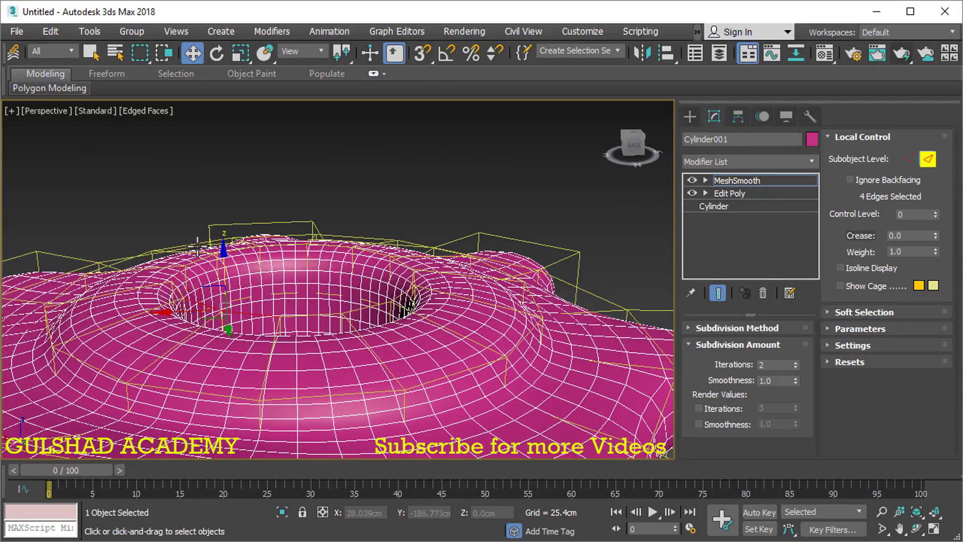
# Step: Add the far, top and right-side rim edges of the hole to the selection
pyautogui.keyDown('ctrl'); pyautogui.click(273, 316); pyautogui.keyUp('ctrl')
pyautogui.moveTo(274, 316)
pyautogui.keyDown('alt'); pyautogui.mouseDown(button='middle')
pyautogui.moveTo(338, 351)
pyautogui.moveTo(219, 271)
pyautogui.mouseUp(button='middle'); pyautogui.keyUp('alt')
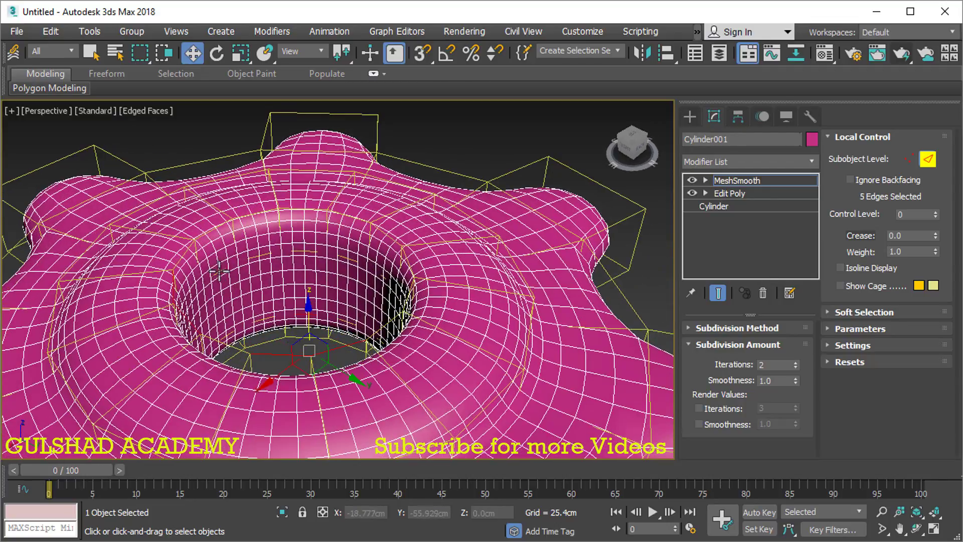
pyautogui.keyDown('ctrl'); pyautogui.click(179, 249); pyautogui.keyUp('ctrl')
pyautogui.moveTo(248, 299)
pyautogui.keyDown('alt'); pyautogui.mouseDown(button='middle')
pyautogui.moveTo(292, 319)
pyautogui.moveTo(186, 251)
pyautogui.moveTo(317, 270)
pyautogui.moveTo(326, 288)
pyautogui.moveTo(272, 321)
pyautogui.moveTo(297, 395)
pyautogui.mouseUp(button='middle'); pyautogui.keyUp('alt')
pyautogui.keyDown('ctrl'); pyautogui.click(185, 250); pyautogui.keyUp('ctrl')
pyautogui.keyDown('ctrl'); pyautogui.click(205, 233); pyautogui.keyUp('ctrl')
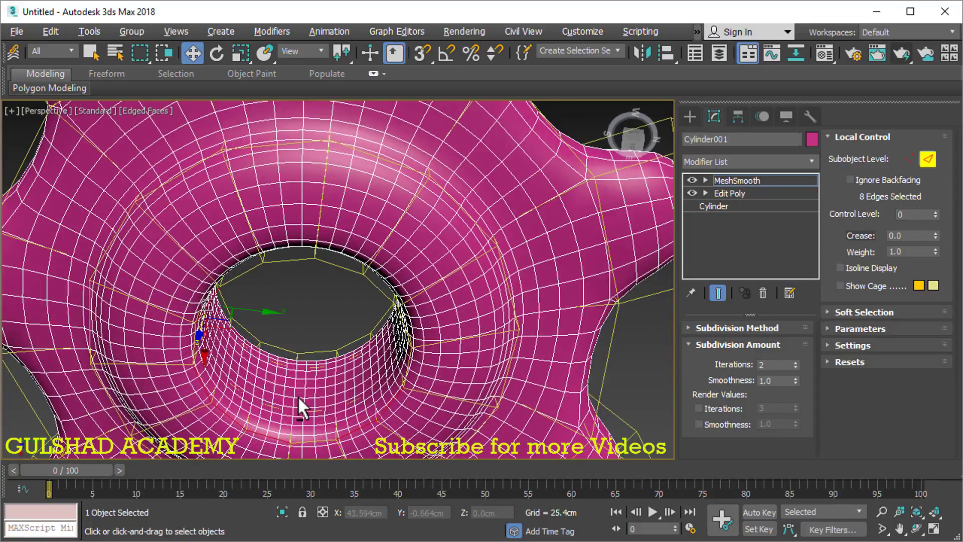
pyautogui.keyDown('ctrl'); pyautogui.click(243, 270); pyautogui.keyUp('ctrl')
pyautogui.keyDown('ctrl'); pyautogui.click(290, 259); pyautogui.keyUp('ctrl')
pyautogui.keyDown('ctrl'); pyautogui.click(332, 264); pyautogui.keyUp('ctrl')
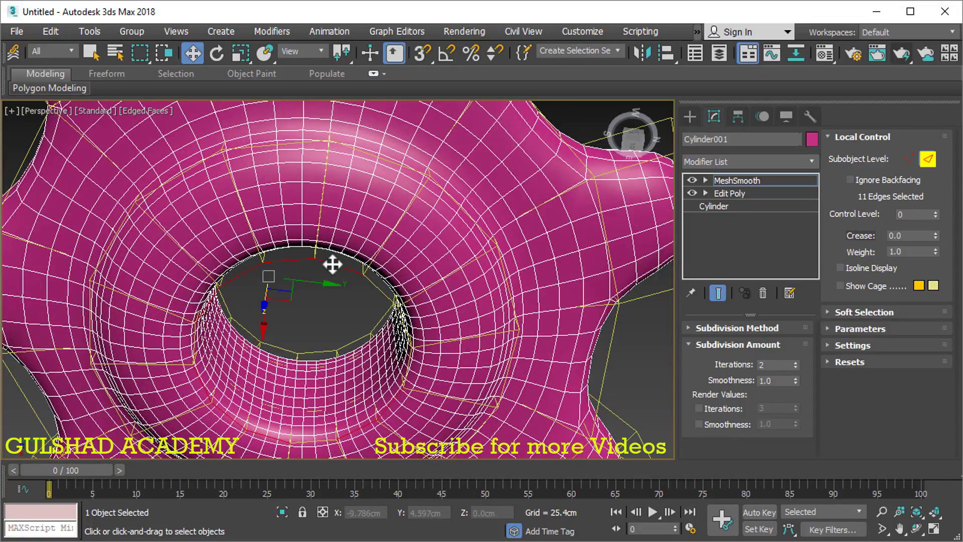
pyautogui.keyDown('ctrl'); pyautogui.click(384, 294); pyautogui.keyUp('ctrl')
# Step: Add the remaining rim edges from other angles, completing the 16-edge selection
pyautogui.moveTo(417, 383)
pyautogui.keyDown('alt'); pyautogui.mouseDown(button='middle')
pyautogui.moveTo(490, 355)
pyautogui.moveTo(517, 393)
pyautogui.mouseUp(button='middle'); pyautogui.keyUp('alt')
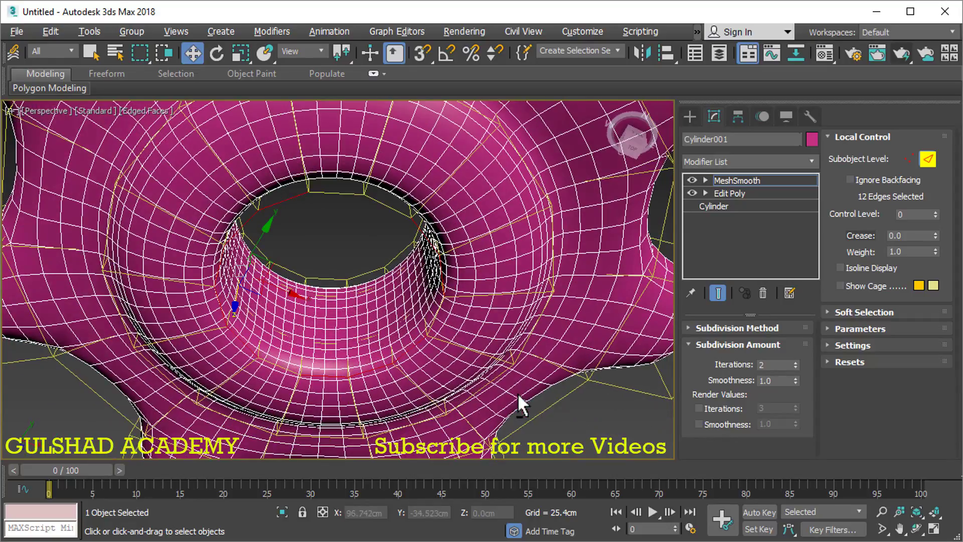
pyautogui.keyDown('ctrl'); pyautogui.click(338, 192); pyautogui.keyUp('ctrl')
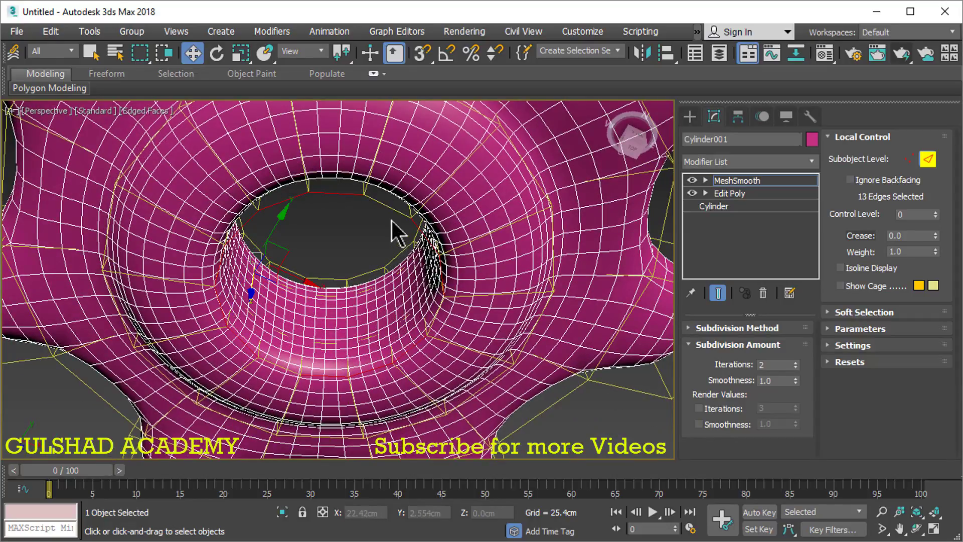
pyautogui.moveTo(419, 301)
pyautogui.keyDown('alt'); pyautogui.mouseDown(button='middle')
pyautogui.moveTo(411, 279)
pyautogui.moveTo(501, 301)
pyautogui.mouseUp(button='middle'); pyautogui.keyUp('alt')
pyautogui.keyDown('ctrl'); pyautogui.click(307, 146); pyautogui.keyUp('ctrl')
pyautogui.moveTo(307, 146)
pyautogui.keyDown('alt'); pyautogui.mouseDown(button='middle')
pyautogui.moveTo(340, 243)
pyautogui.moveTo(345, 351)
pyautogui.mouseUp(button='middle'); pyautogui.keyUp('alt')
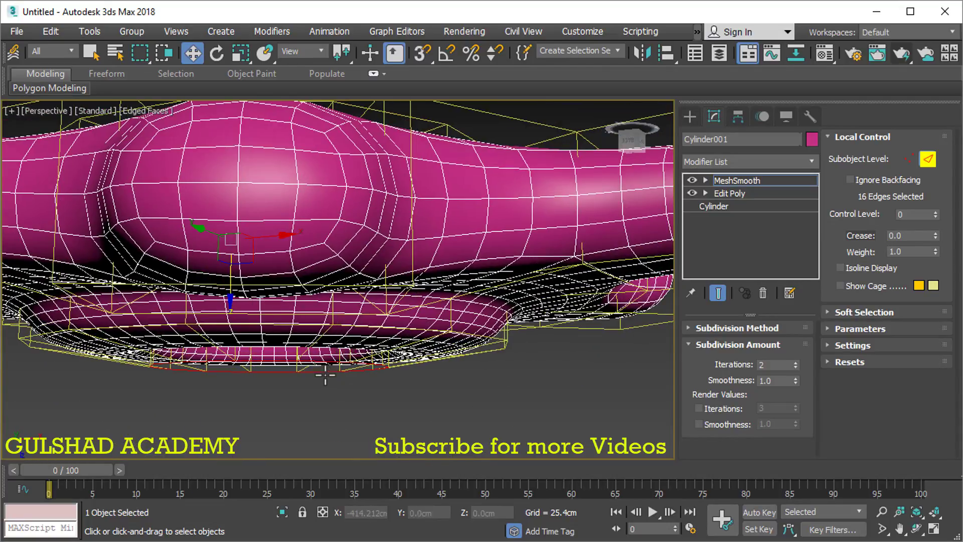
pyautogui.moveTo(317, 397)
pyautogui.keyDown('alt'); pyautogui.mouseDown(button='middle')
pyautogui.moveTo(264, 200)
pyautogui.moveTo(218, 176)
pyautogui.moveTo(379, 291)
pyautogui.moveTo(247, 316)
pyautogui.moveTo(236, 195)
pyautogui.moveTo(345, 163)
pyautogui.mouseUp(button='middle'); pyautogui.keyUp('alt')
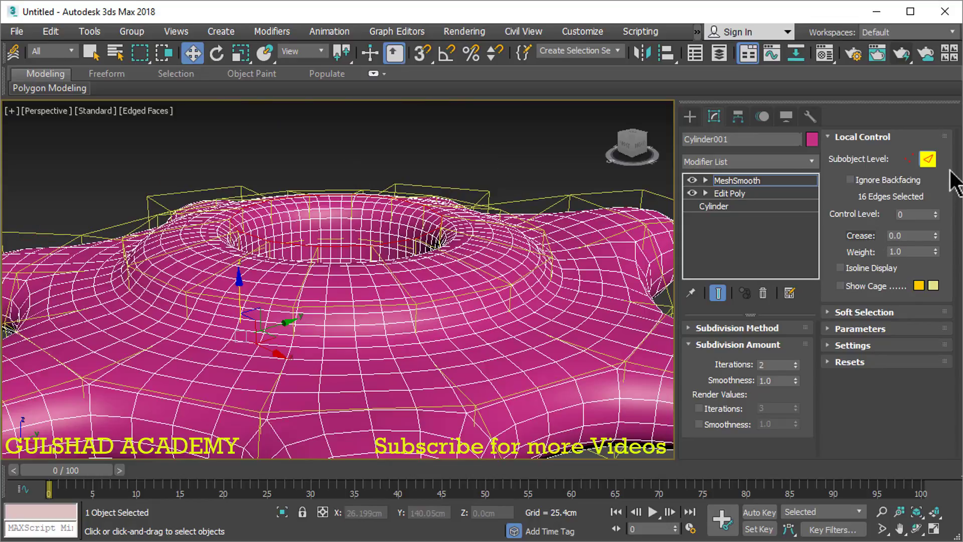
# Step: Apply a crease of 1.0 to the selected hole-rim edges and inspect the hole
pyautogui.doubleClick(911, 236)
pyautogui.moveTo(916, 235); pyautogui.dragTo(859, 230)
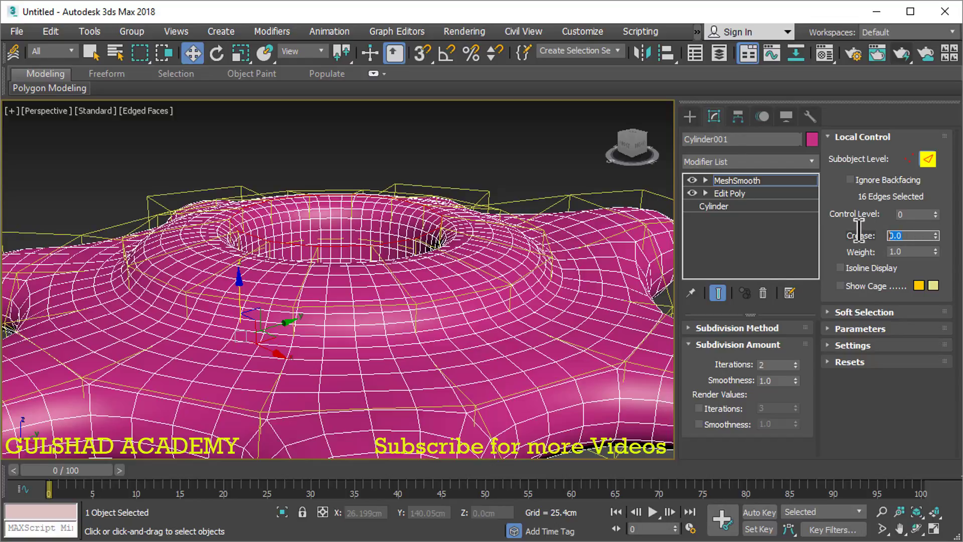
pyautogui.write('1')
pyautogui.press('Return')
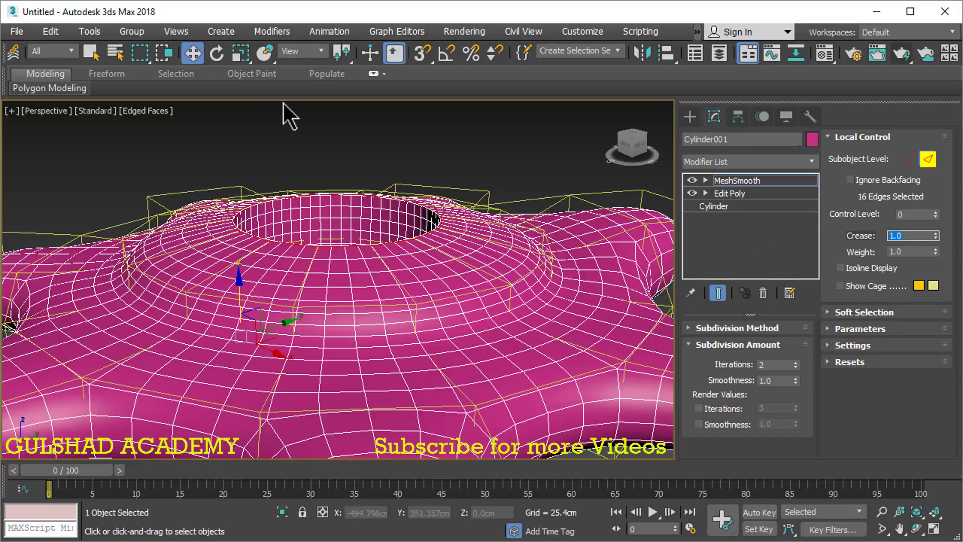
pyautogui.moveTo(440, 262)
pyautogui.keyDown('alt'); pyautogui.mouseDown(button='middle')
pyautogui.moveTo(359, 255)
pyautogui.moveTo(409, 206)
pyautogui.mouseUp(button='middle'); pyautogui.keyUp('alt')
pyautogui.scroll(5, 408, 206)
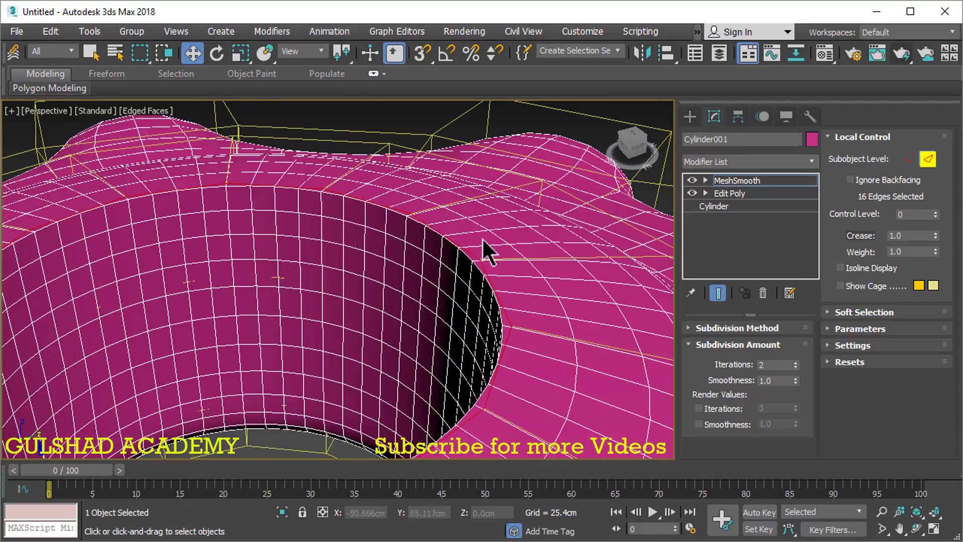
pyautogui.scroll(-4, 482, 237)
pyautogui.scroll(-1, 435, 230)
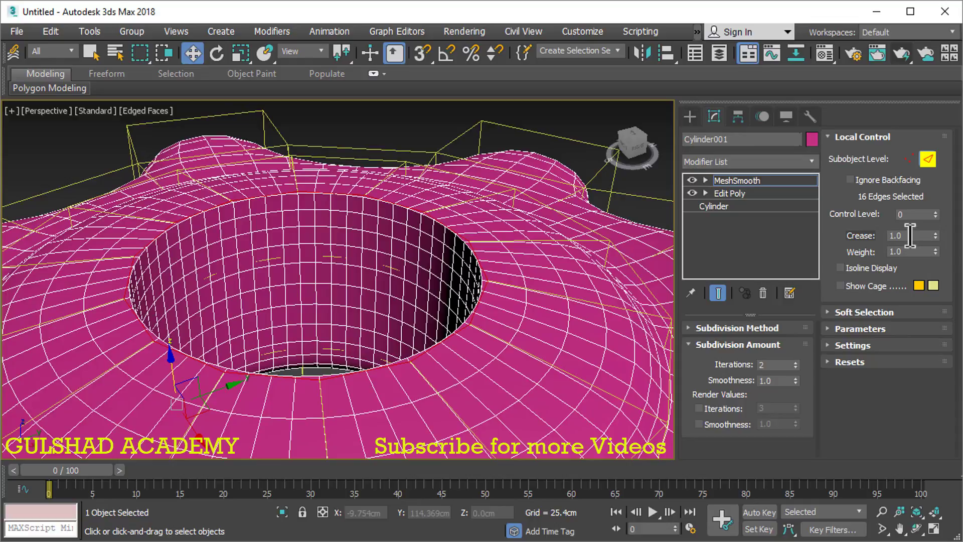
# Step: Compare crease 0 against 1.0 on the hole rim from a low side view
pyautogui.doubleClick(910, 235)
pyautogui.moveTo(393, 248); pyautogui.dragTo(357, 247, button='middle')
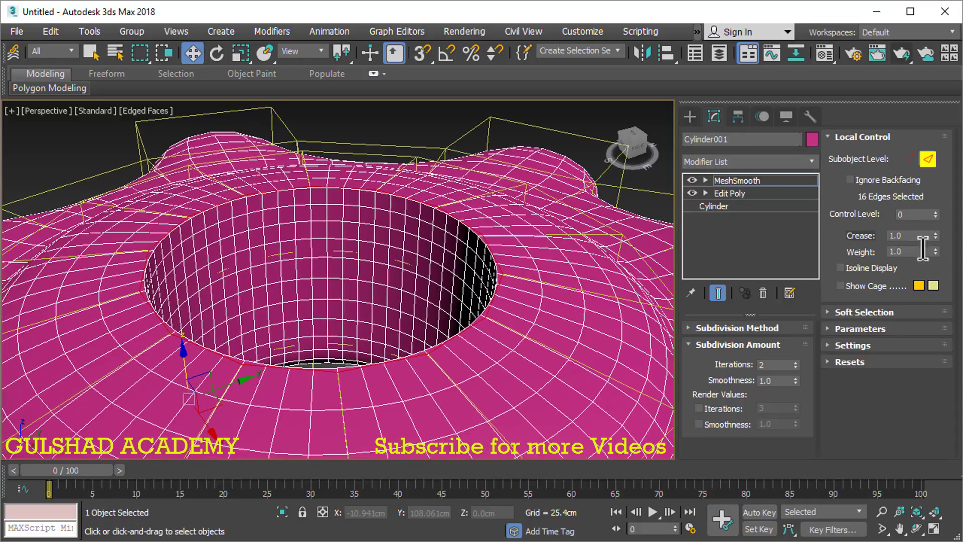
pyautogui.doubleClick(916, 235)
pyautogui.write('0')
pyautogui.press('Return')
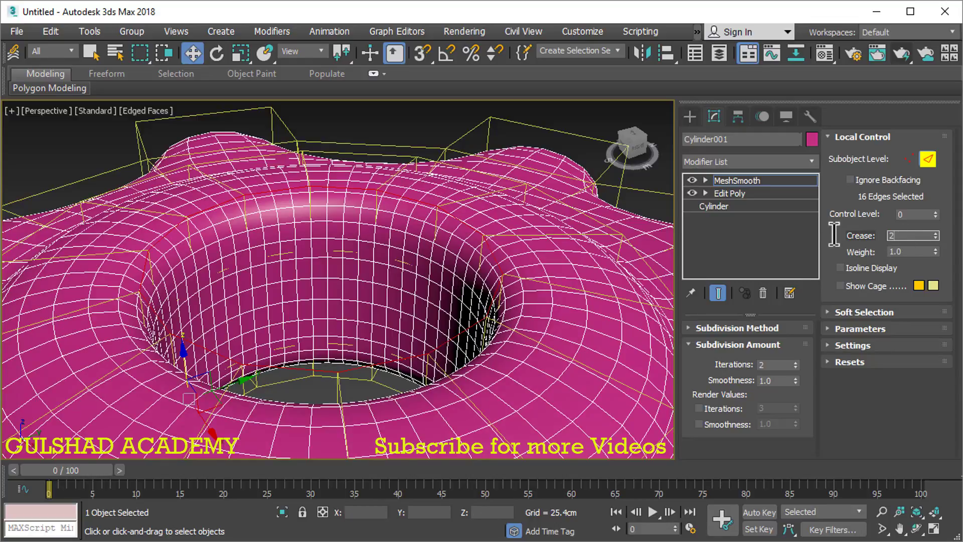
pyautogui.press('Return')
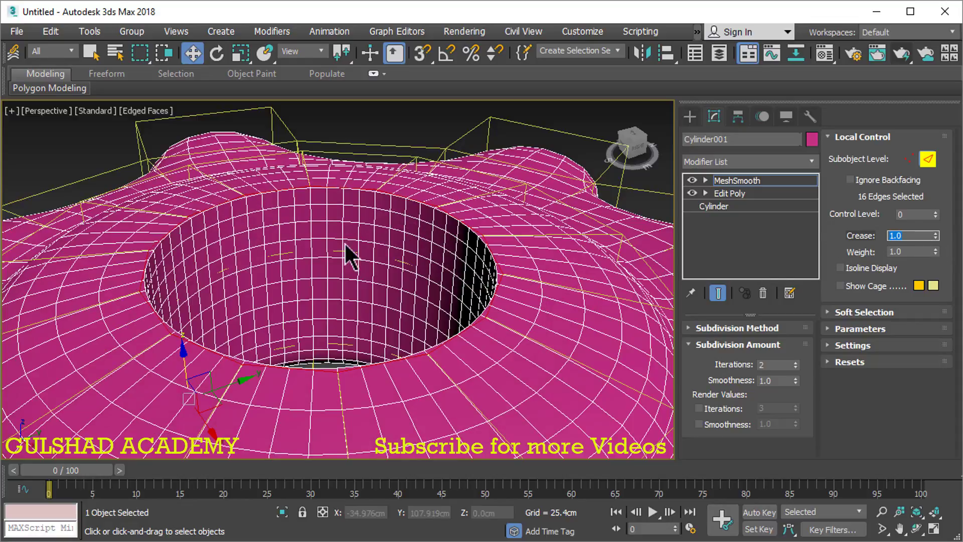
pyautogui.moveTo(344, 242); pyautogui.dragTo(361, 254, button='middle')
pyautogui.moveTo(441, 311)
pyautogui.keyDown('alt'); pyautogui.mouseDown(button='middle')
pyautogui.moveTo(401, 293)
pyautogui.moveTo(421, 286)
pyautogui.mouseUp(button='middle'); pyautogui.keyUp('alt')
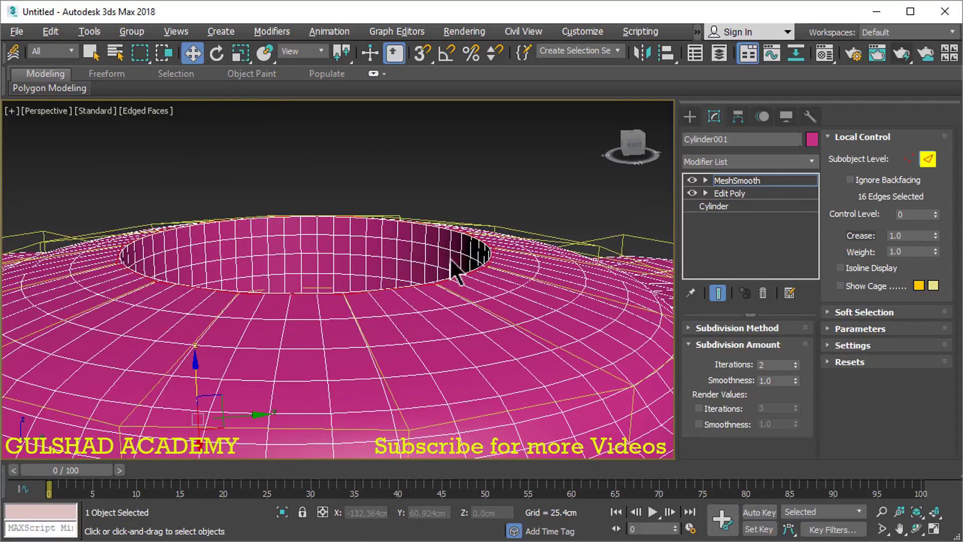
# Step: Try crease values 0.5 and 0.9 on the hole edges
pyautogui.click(910, 235)
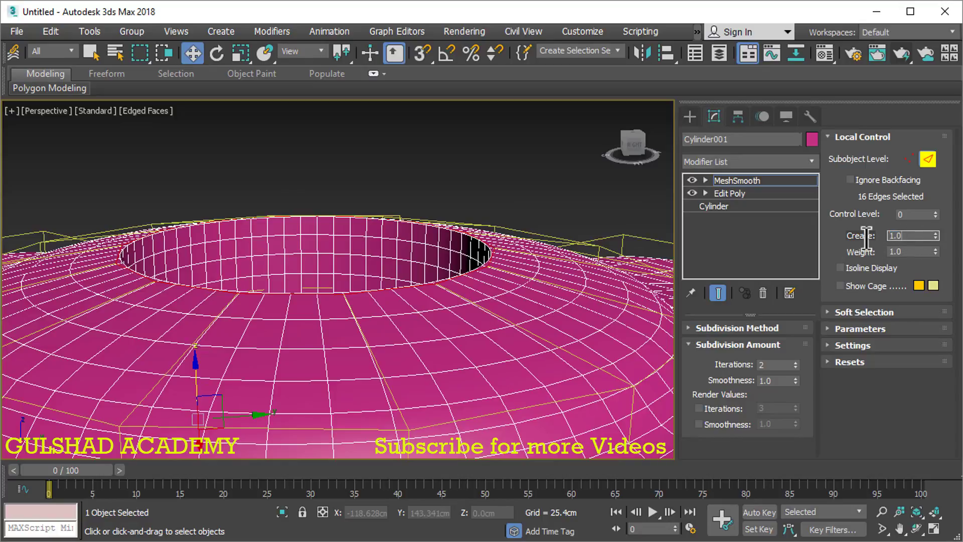
pyautogui.moveTo(328, 217); pyautogui.dragTo(401, 205, button='middle')
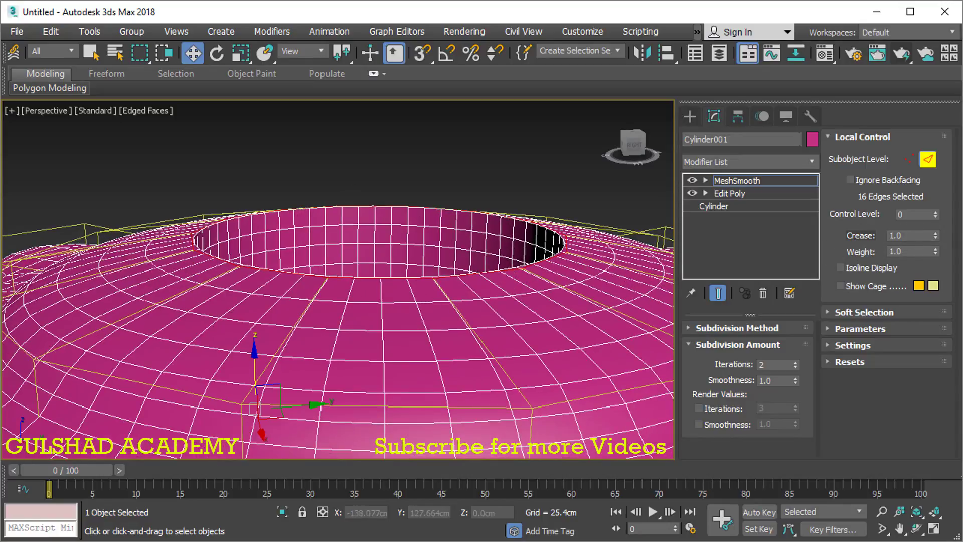
pyautogui.write('0.5')
pyautogui.press('Return')
pyautogui.write('.9')
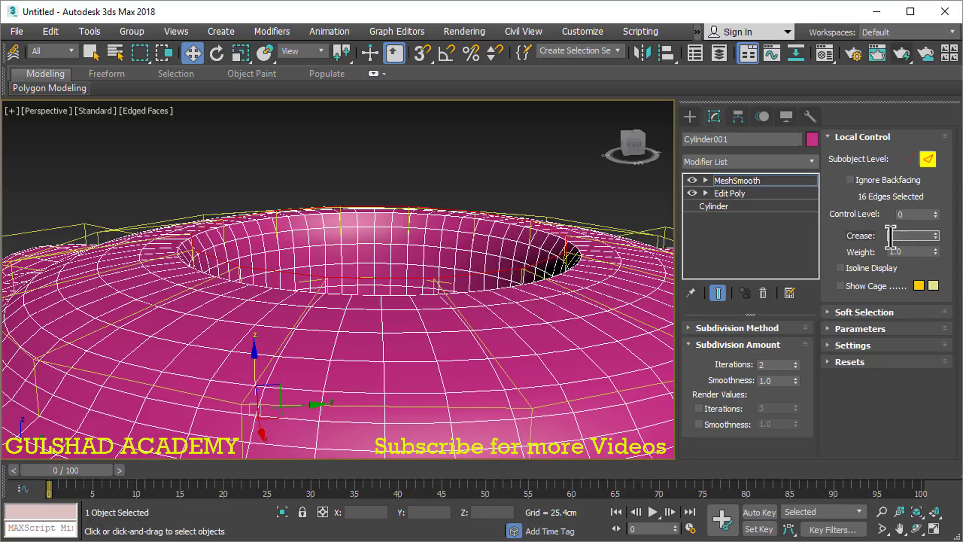
pyautogui.press('Return')
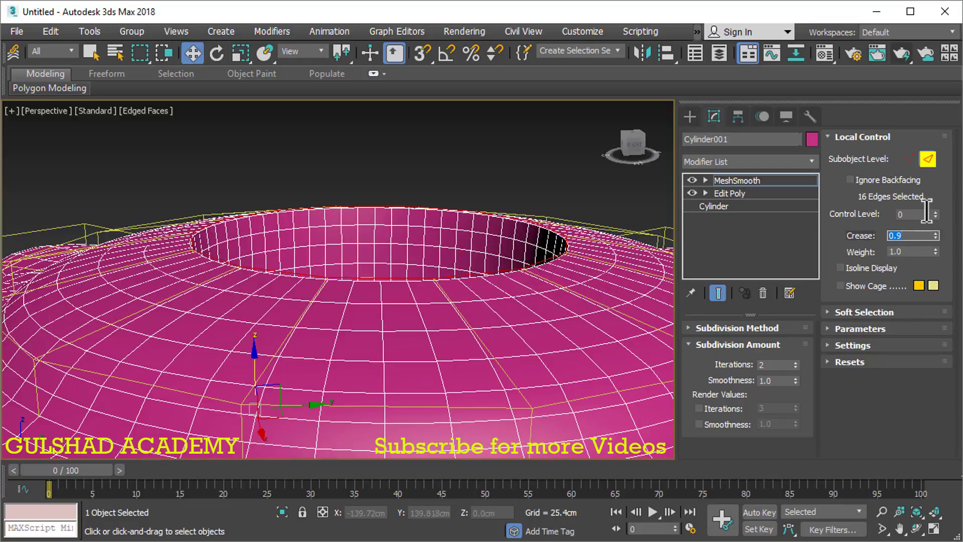
# Step: Restore the full 1.0 crease and view the sharp hole from higher up
pyautogui.write('1')
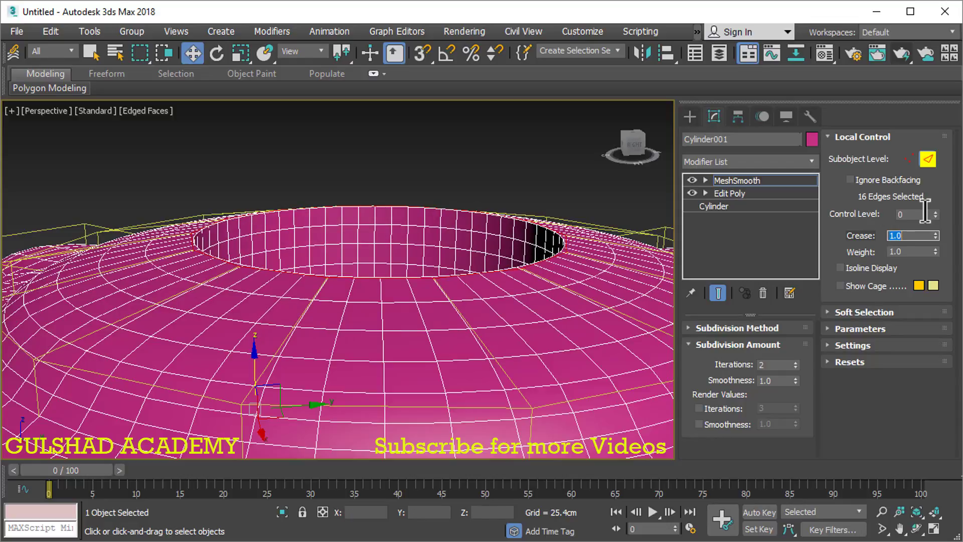
pyautogui.press('Return')
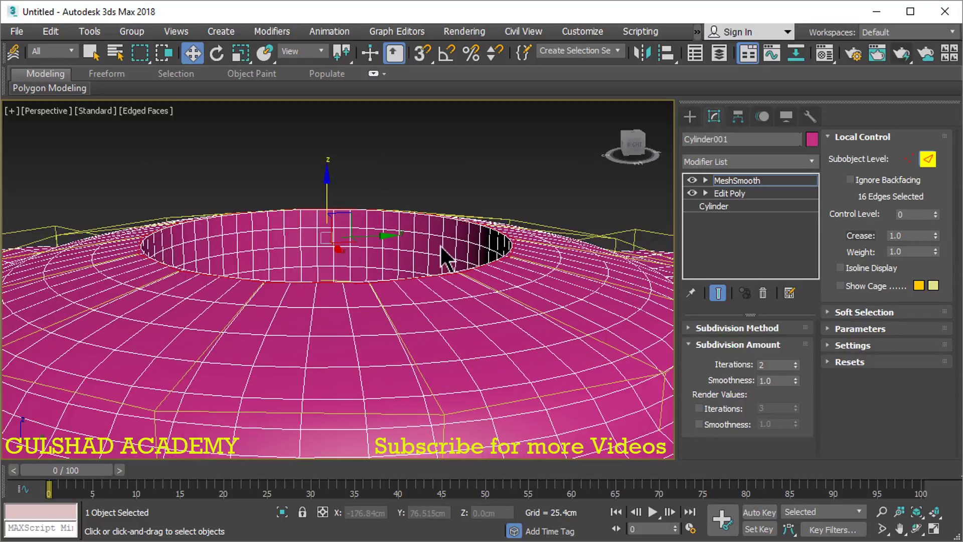
pyautogui.moveTo(441, 255)
pyautogui.keyDown('alt'); pyautogui.mouseDown(button='middle')
pyautogui.moveTo(479, 275)
pyautogui.moveTo(510, 320)
pyautogui.moveTo(378, 301)
pyautogui.moveTo(515, 323)
pyautogui.mouseUp(button='middle'); pyautogui.keyUp('alt')
pyautogui.scroll(-5, 479, 275)
# Step: Select three edges on the right tooth's tip and set their MeshSmooth crease to 1.0
pyautogui.scroll(2, 516, 323)
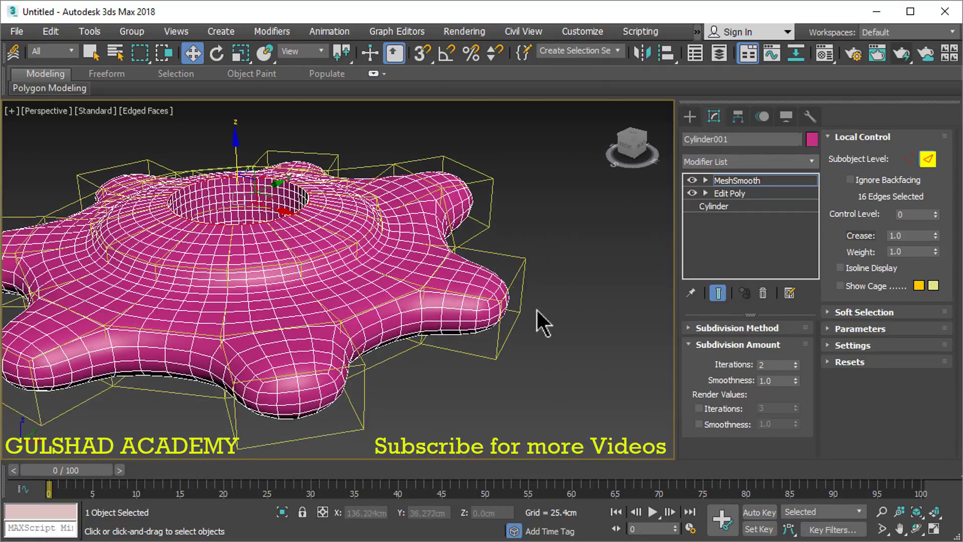
pyautogui.click(537, 308)
pyautogui.scroll(3, 536, 308)
pyautogui.click(495, 228)
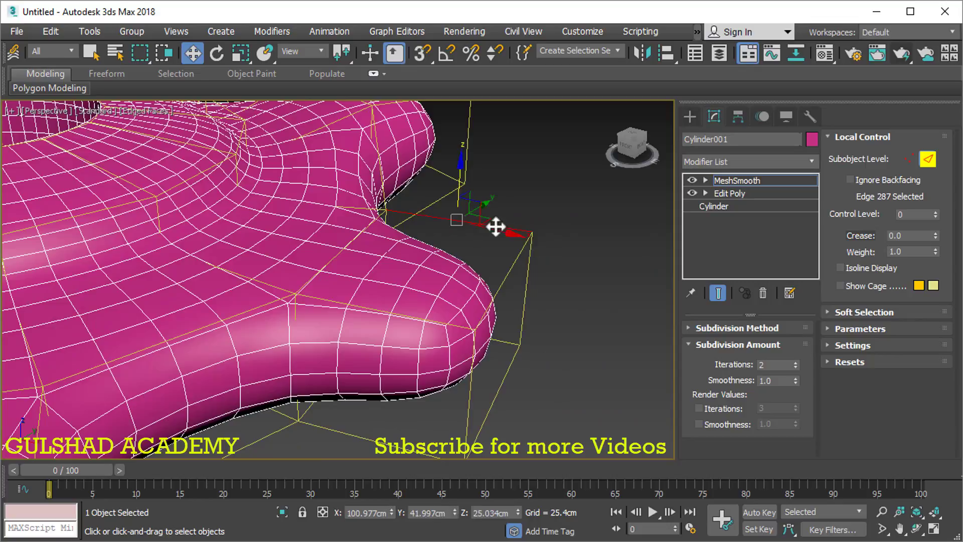
pyautogui.keyDown('ctrl'); pyautogui.click(509, 268); pyautogui.keyUp('ctrl')
pyautogui.keyDown('alt'); pyautogui.moveTo(511, 366); pyautogui.dragTo(570, 342, button='middle'); pyautogui.keyUp('alt')
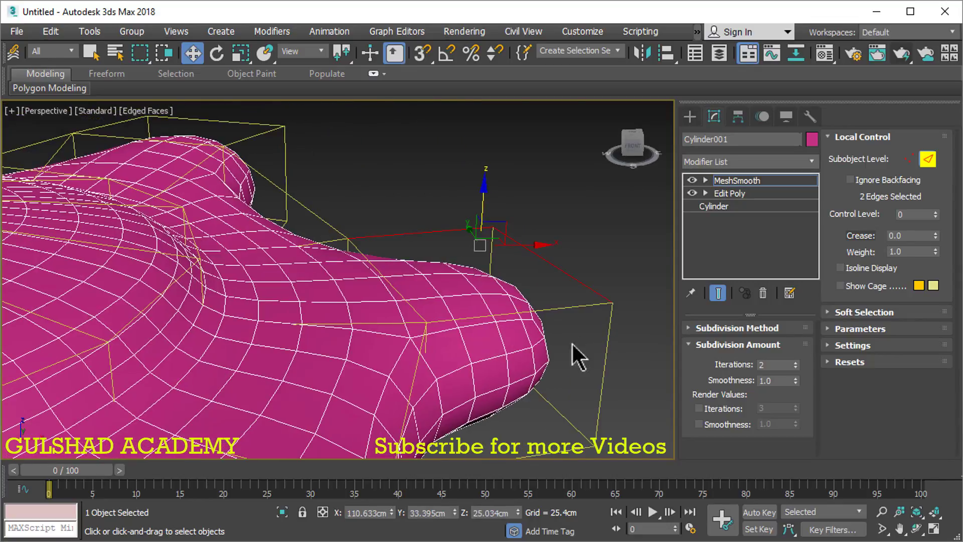
pyautogui.keyDown('ctrl'); pyautogui.click(571, 307); pyautogui.keyUp('ctrl')
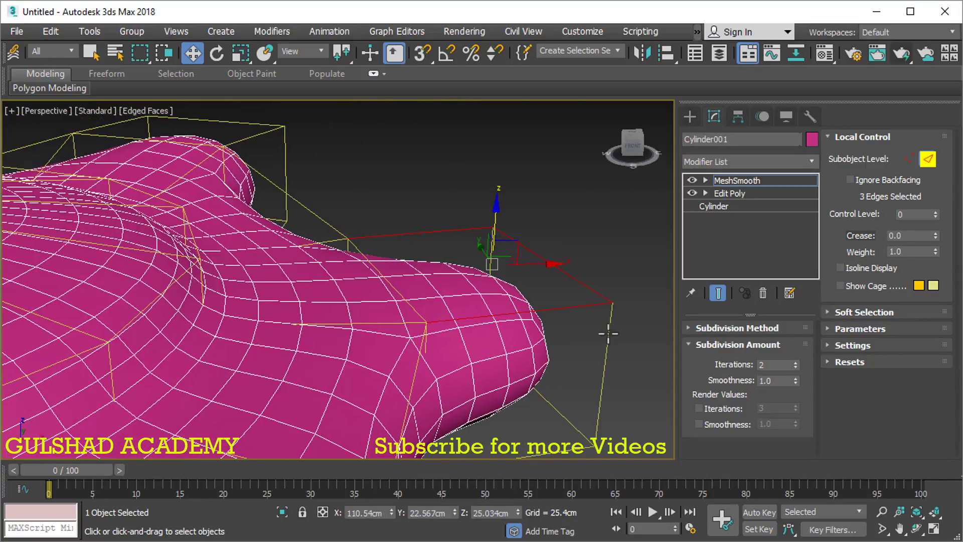
pyautogui.doubleClick(913, 236)
pyautogui.write('1')
pyautogui.press('Return')
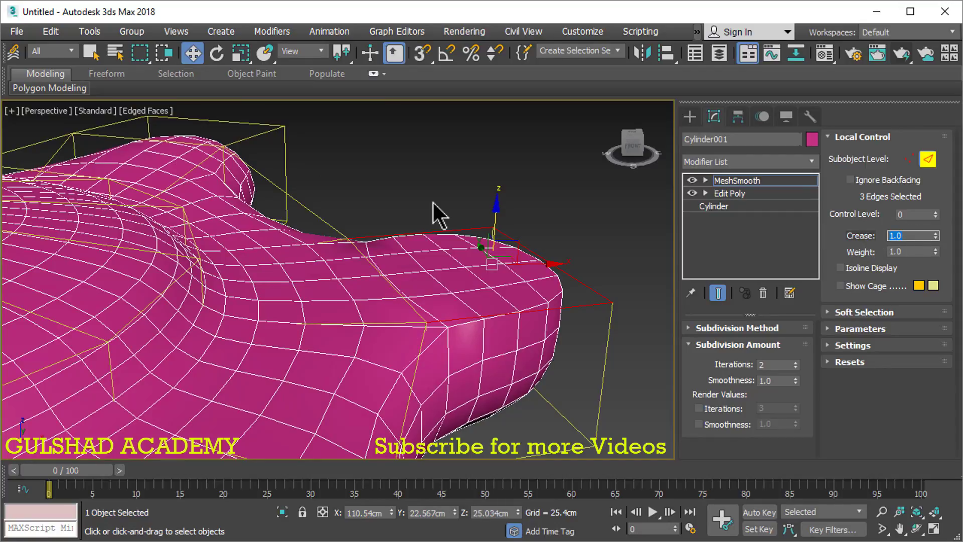
# Step: Add the tooth's vertical corner edges and last end edge, crease them to 1.0, and inspect
pyautogui.moveTo(488, 312)
pyautogui.keyDown('alt'); pyautogui.mouseDown(button='middle')
pyautogui.moveTo(425, 327)
pyautogui.moveTo(590, 196)
pyautogui.mouseUp(button='middle'); pyautogui.keyUp('alt')
pyautogui.moveTo(569, 316)
pyautogui.keyDown('alt'); pyautogui.mouseDown(button='middle')
pyautogui.moveTo(586, 338)
pyautogui.moveTo(543, 261)
pyautogui.mouseUp(button='middle'); pyautogui.keyUp('alt')
pyautogui.click(527, 280)
pyautogui.keyDown('ctrl'); pyautogui.click(457, 374); pyautogui.keyUp('ctrl')
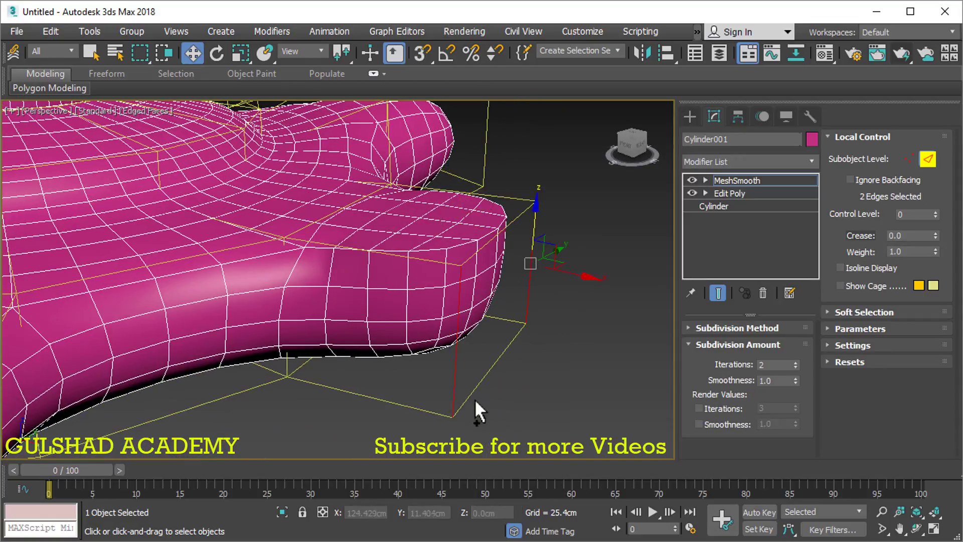
pyautogui.moveTo(512, 369); pyautogui.dragTo(467, 403)
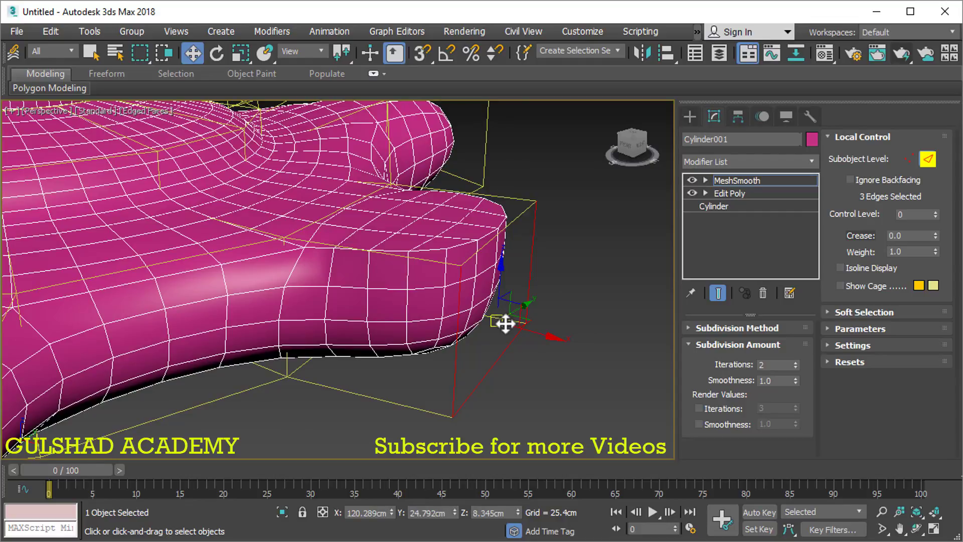
pyautogui.keyDown('ctrl'); pyautogui.moveTo(409, 396); pyautogui.dragTo(375, 420); pyautogui.keyUp('ctrl')
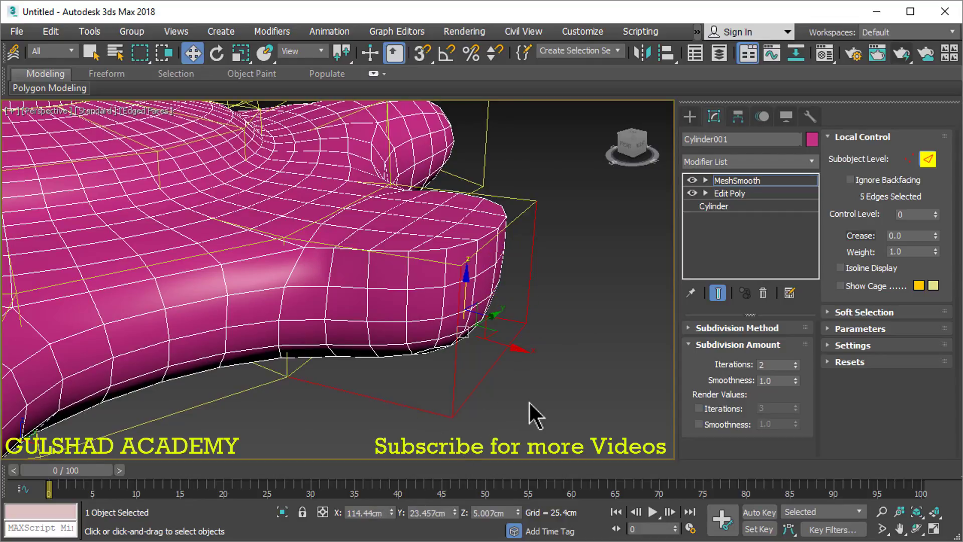
pyautogui.moveTo(529, 401)
pyautogui.keyDown('alt'); pyautogui.mouseDown(button='middle')
pyautogui.moveTo(512, 419)
pyautogui.moveTo(534, 414)
pyautogui.mouseUp(button='middle'); pyautogui.keyUp('alt')
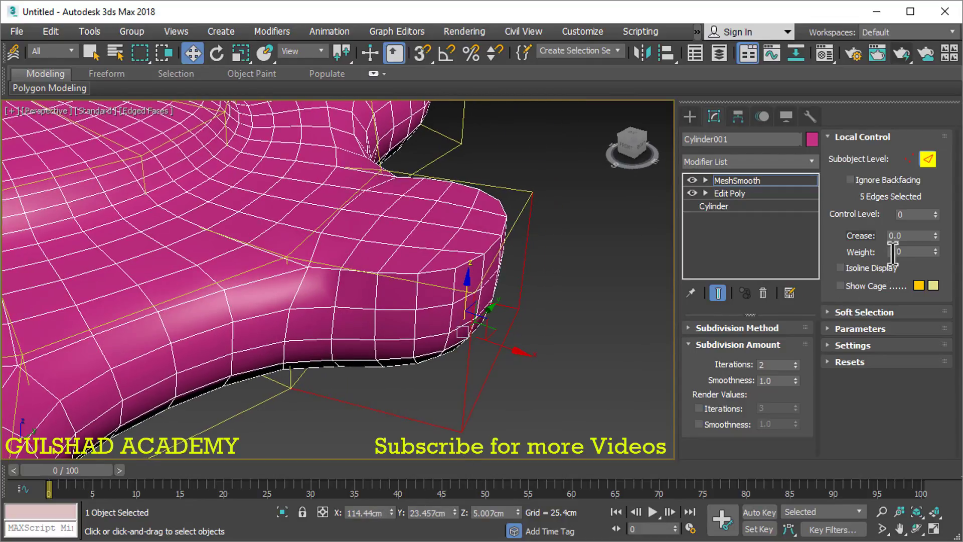
pyautogui.doubleClick(926, 236)
pyautogui.write('1')
pyautogui.press('Return')
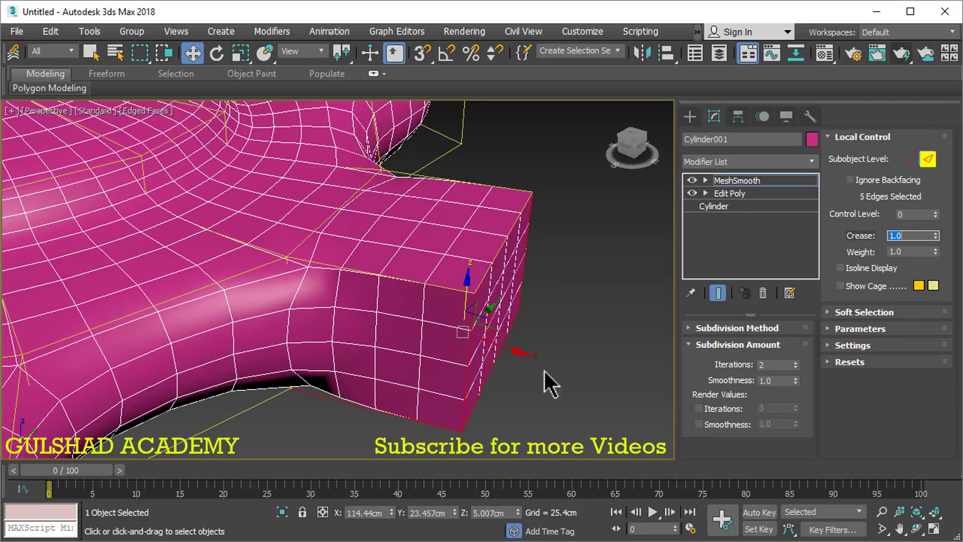
pyautogui.moveTo(585, 350)
pyautogui.keyDown('alt'); pyautogui.mouseDown(button='middle')
pyautogui.moveTo(567, 307)
pyautogui.moveTo(480, 333)
pyautogui.moveTo(542, 368)
pyautogui.mouseUp(button='middle'); pyautogui.keyUp('alt')
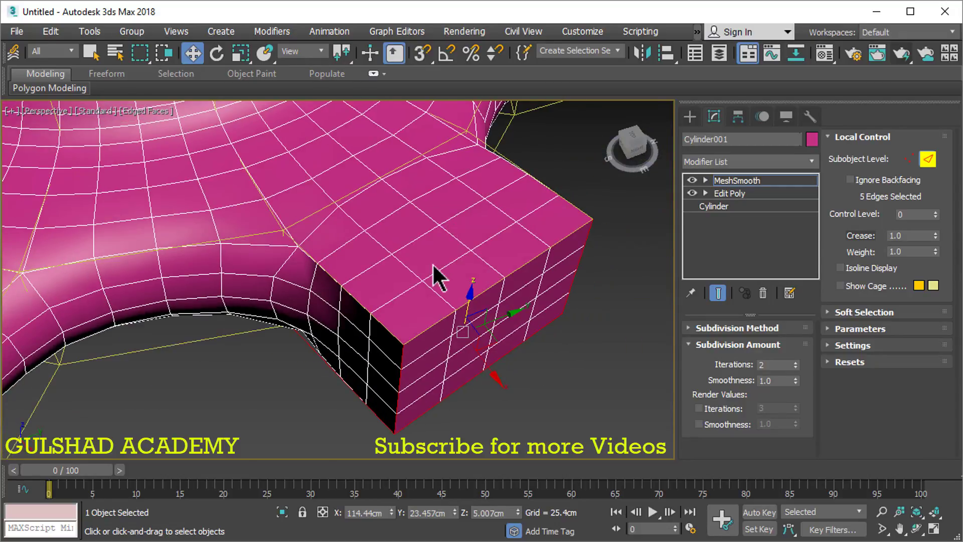
pyautogui.scroll(-5, 480, 328)
# Step: Orbit above the whole gear and turn on Show Cage
pyautogui.keyDown('alt'); pyautogui.moveTo(481, 329); pyautogui.dragTo(517, 205, button='middle'); pyautogui.keyUp('alt')
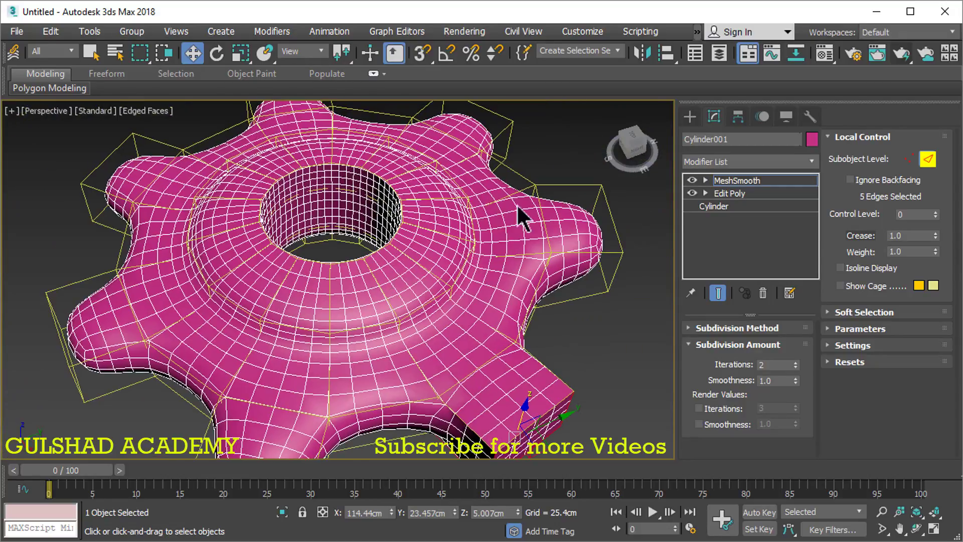
pyautogui.moveTo(651, 196); pyautogui.dragTo(615, 229, button='middle')
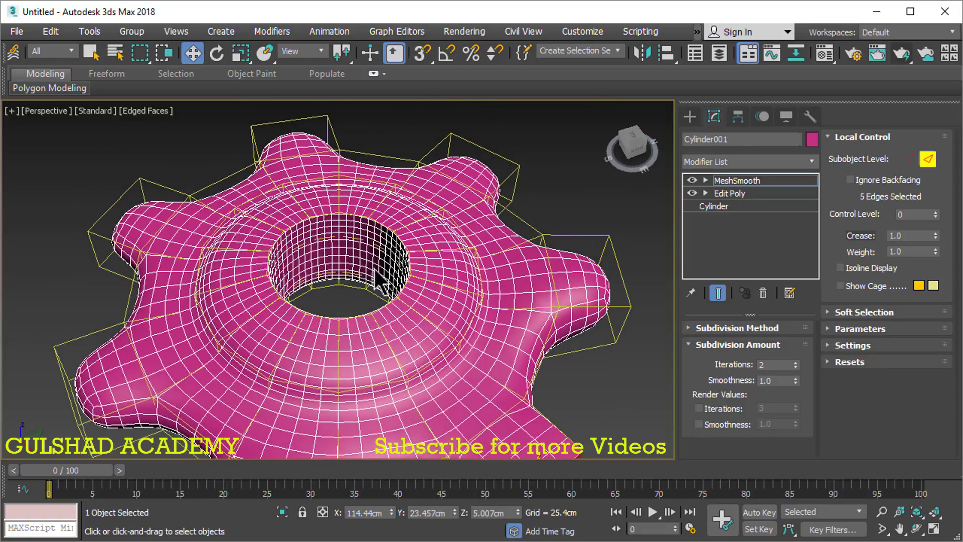
pyautogui.moveTo(376, 273)
pyautogui.keyDown('alt'); pyautogui.mouseDown(button='middle')
pyautogui.moveTo(527, 400)
pyautogui.moveTo(434, 186)
pyautogui.mouseUp(button='middle'); pyautogui.keyUp('alt')
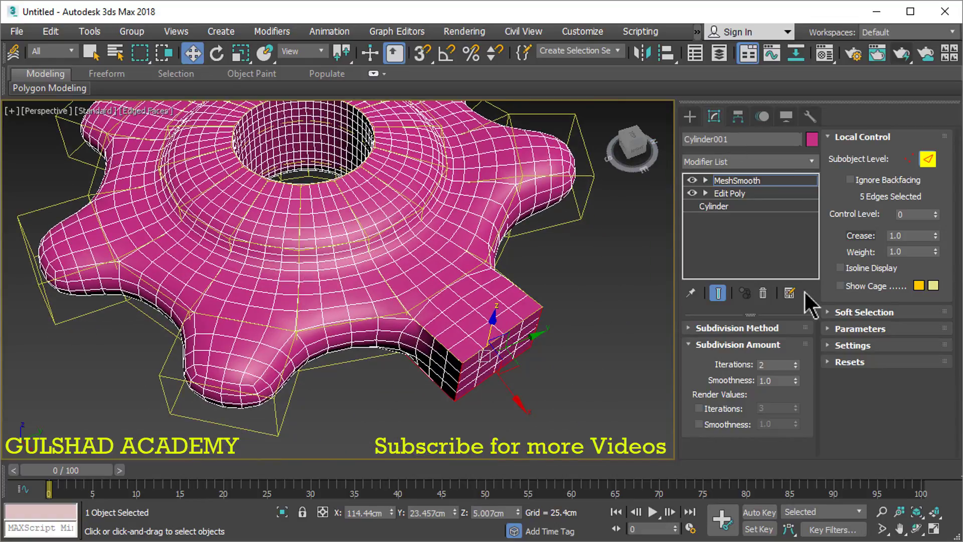
pyautogui.click(844, 286)
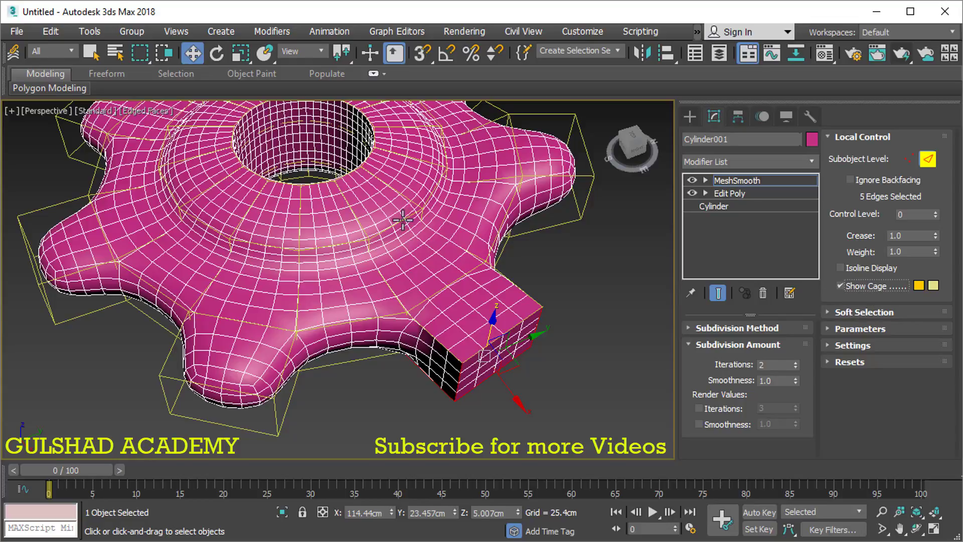
pyautogui.moveTo(401, 217)
pyautogui.mouseDown(button='middle')
pyautogui.moveTo(457, 267)
pyautogui.moveTo(575, 300)
pyautogui.moveTo(561, 344)
pyautogui.mouseUp(button='middle')
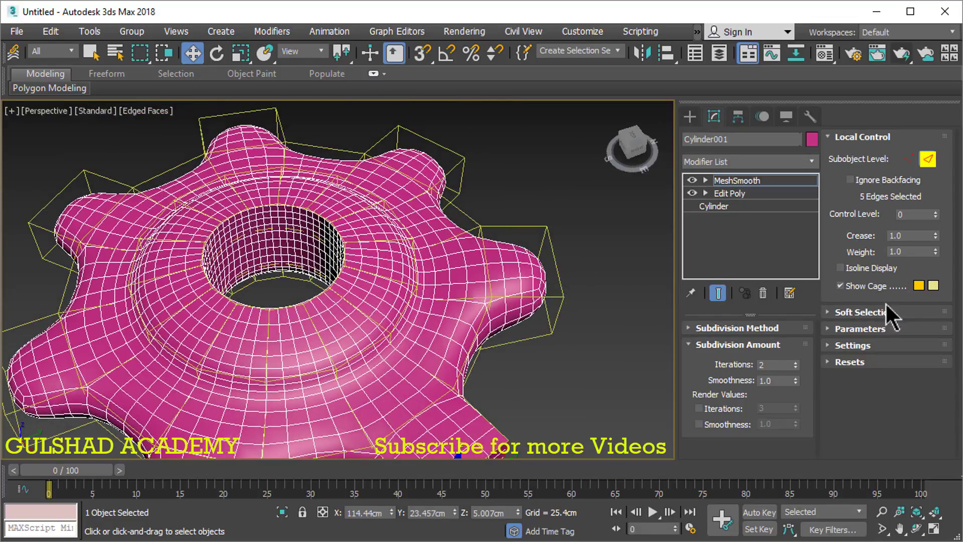
# Step: Set the two cage colours to magenta and red, then switch to Vertex sub-object level
pyautogui.click(918, 286)
pyautogui.click(400, 147)
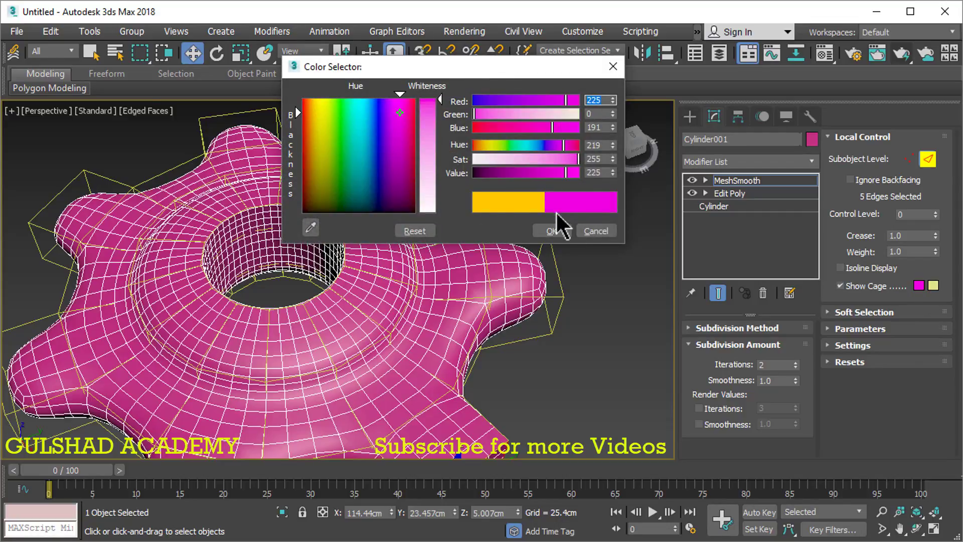
pyautogui.click(552, 232)
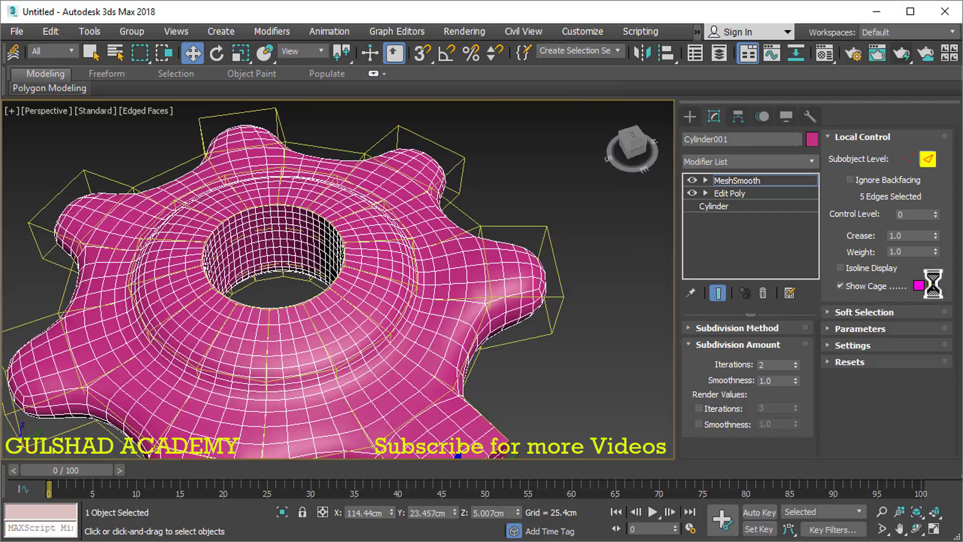
pyautogui.click(933, 286)
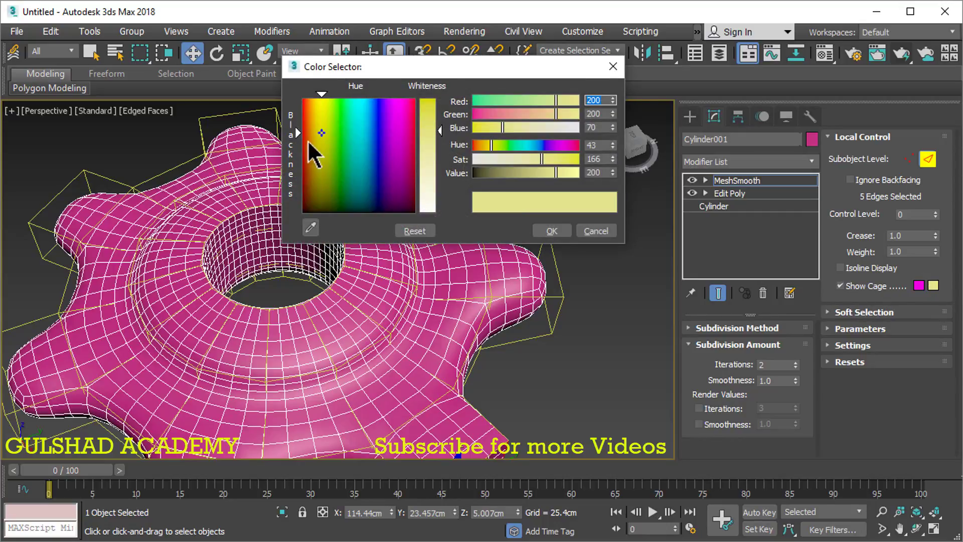
pyautogui.moveTo(308, 139); pyautogui.dragTo(300, 96)
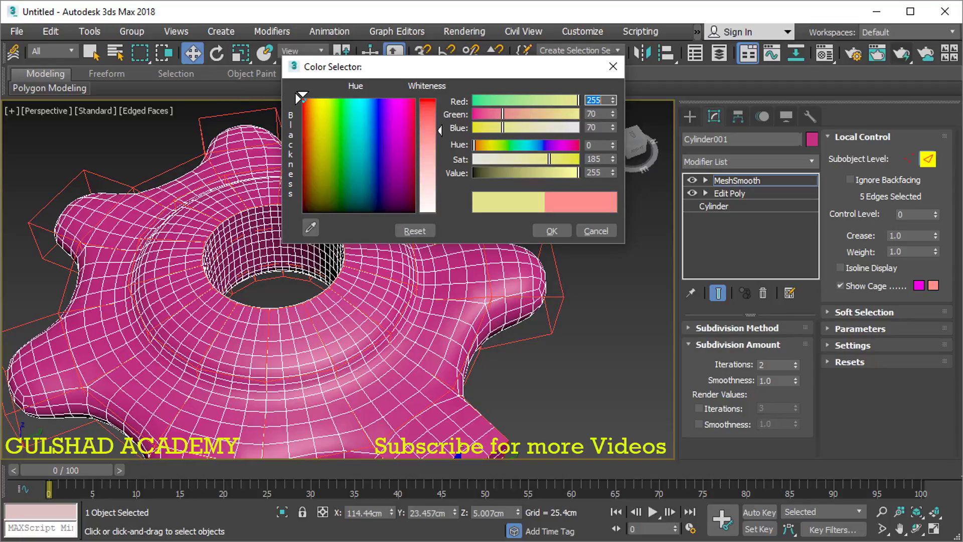
pyautogui.moveTo(441, 128); pyautogui.dragTo(441, 100)
pyautogui.click(552, 231)
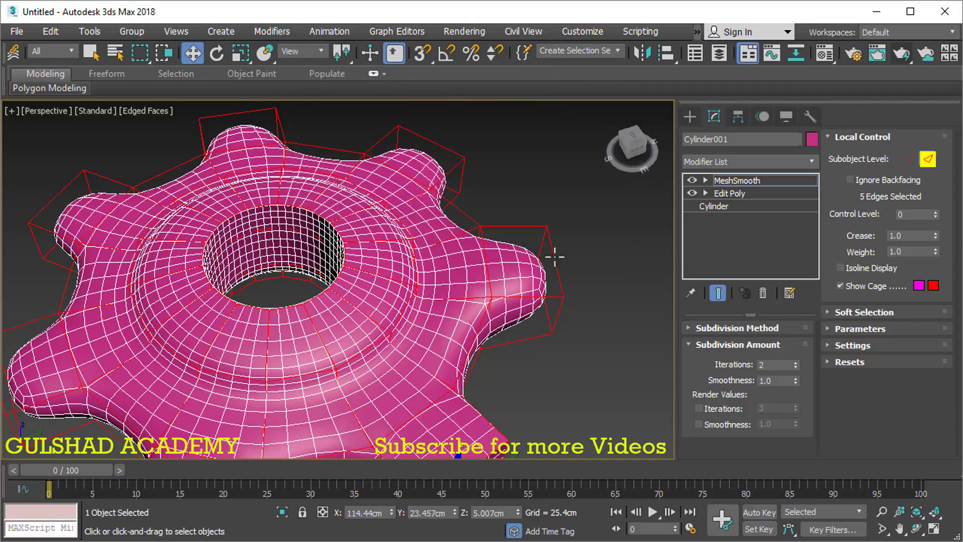
pyautogui.click(906, 158)
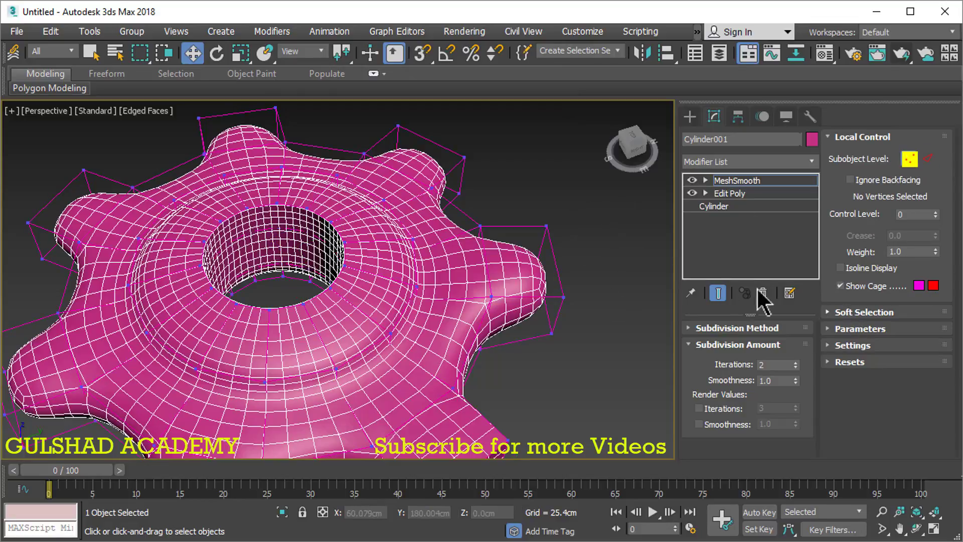
# Step: Zoom and pan to reframe the gear in the viewport
pyautogui.scroll(-2, 570, 255)
pyautogui.scroll(-3, 577, 254)
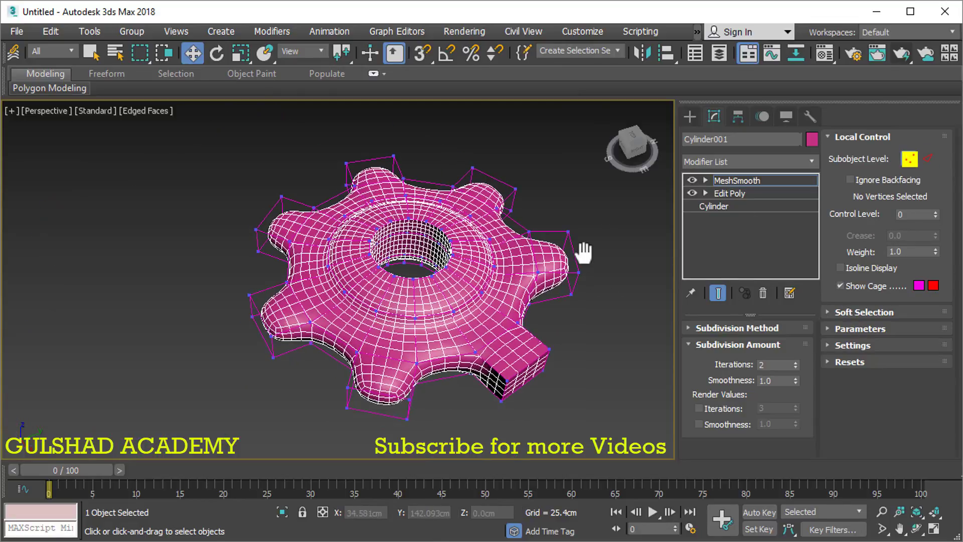
pyautogui.scroll(1, 486, 264)
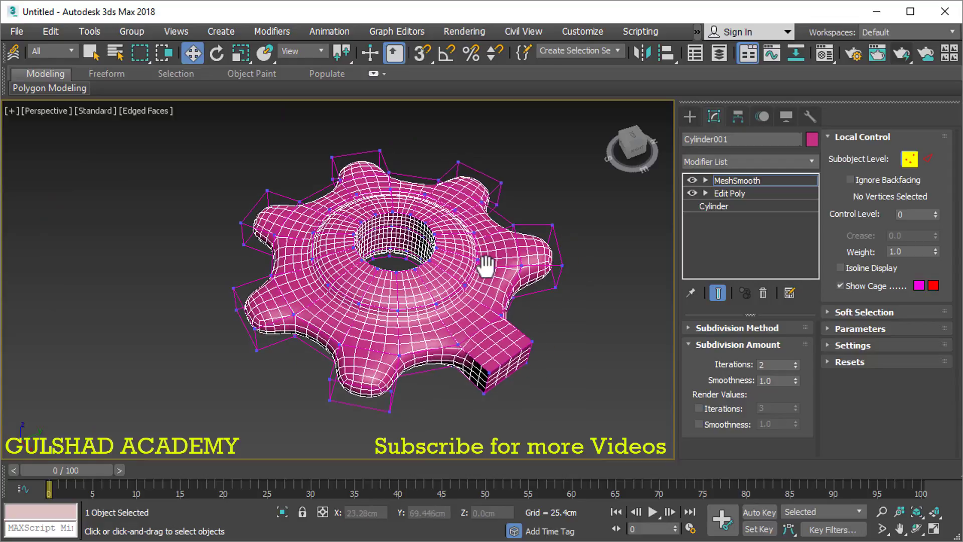
pyautogui.scroll(2, 486, 265)
pyautogui.scroll(2, 522, 273)
pyautogui.moveTo(453, 223); pyautogui.dragTo(451, 207, button='middle')
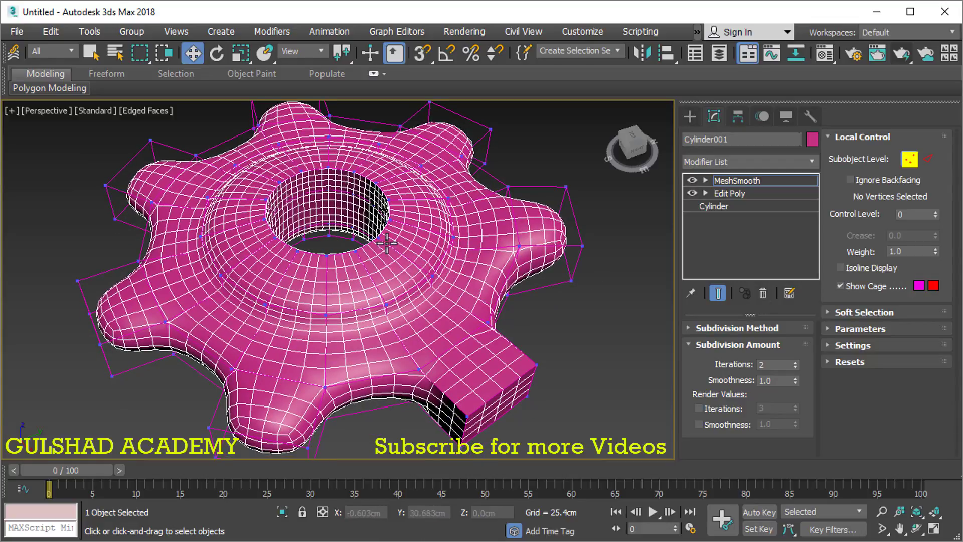
pyautogui.moveTo(475, 195); pyautogui.dragTo(473, 223, button='middle')
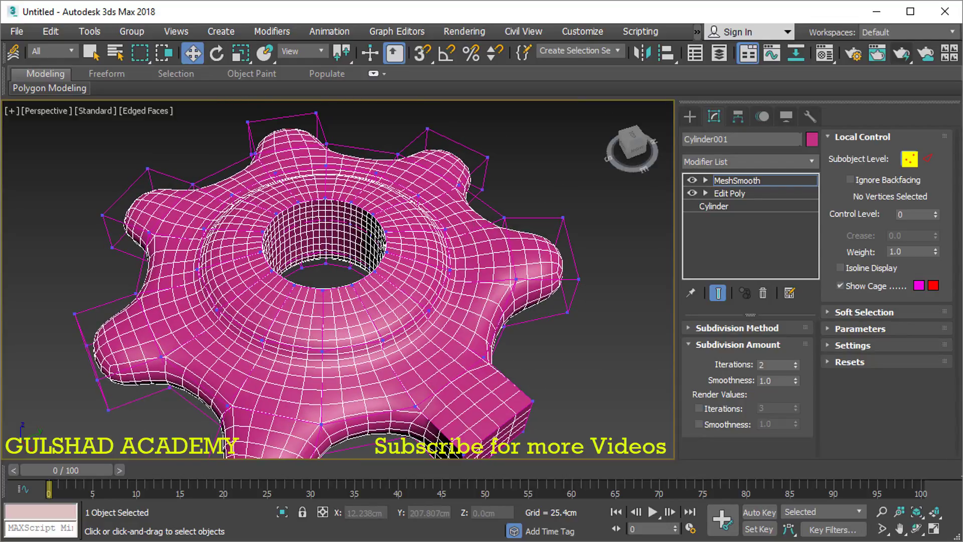
# Step: Turn on Use Soft Selection, collapse its rollout, and uncheck Show Cage
pyautogui.click(830, 313)
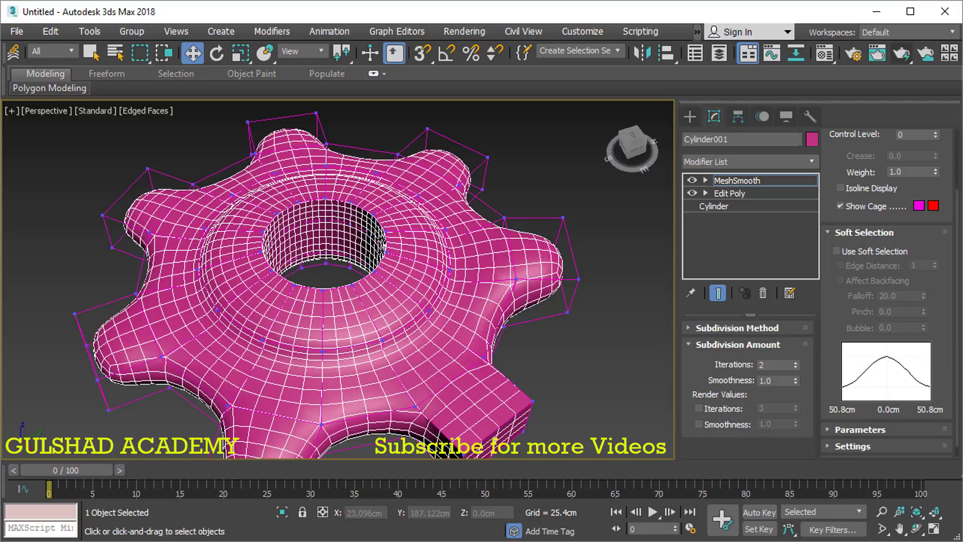
pyautogui.click(831, 232)
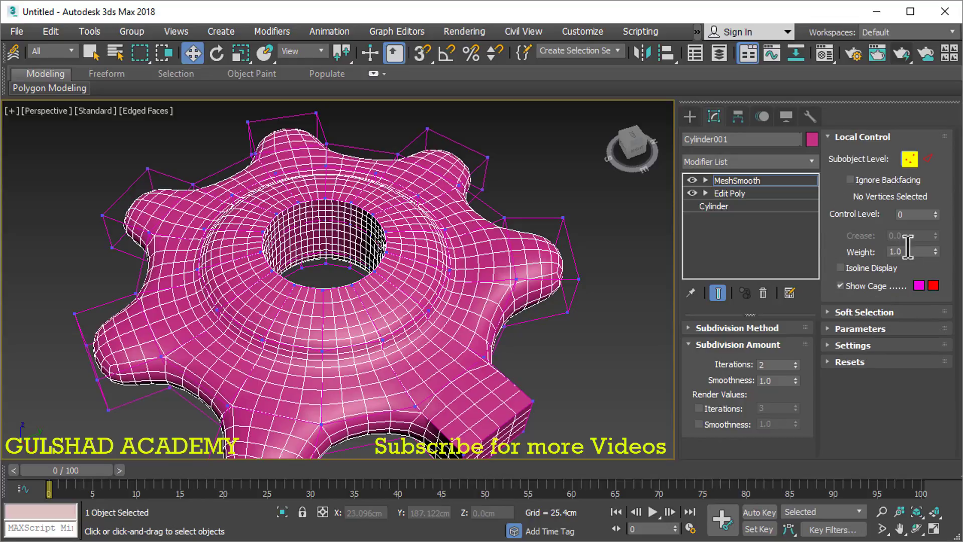
pyautogui.click(841, 312)
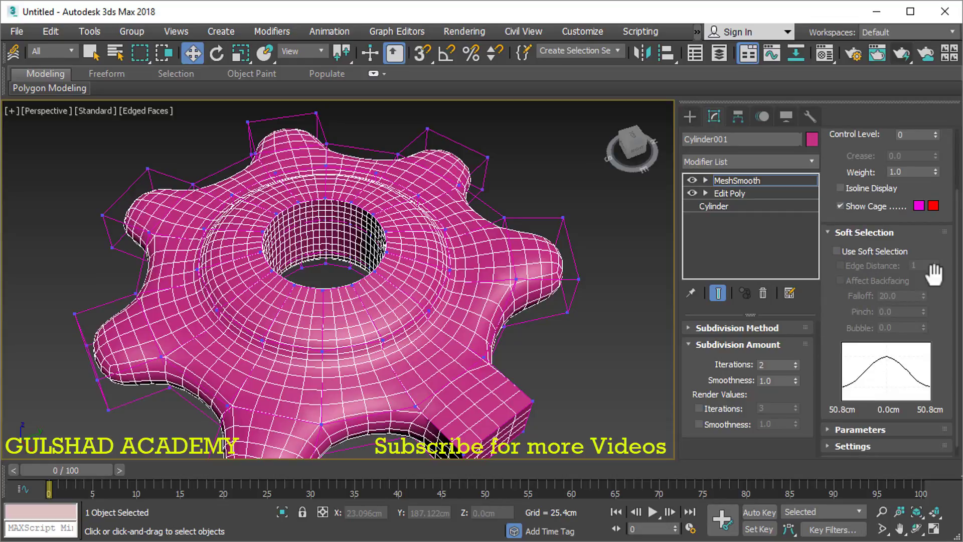
pyautogui.click(850, 249)
pyautogui.click(830, 233)
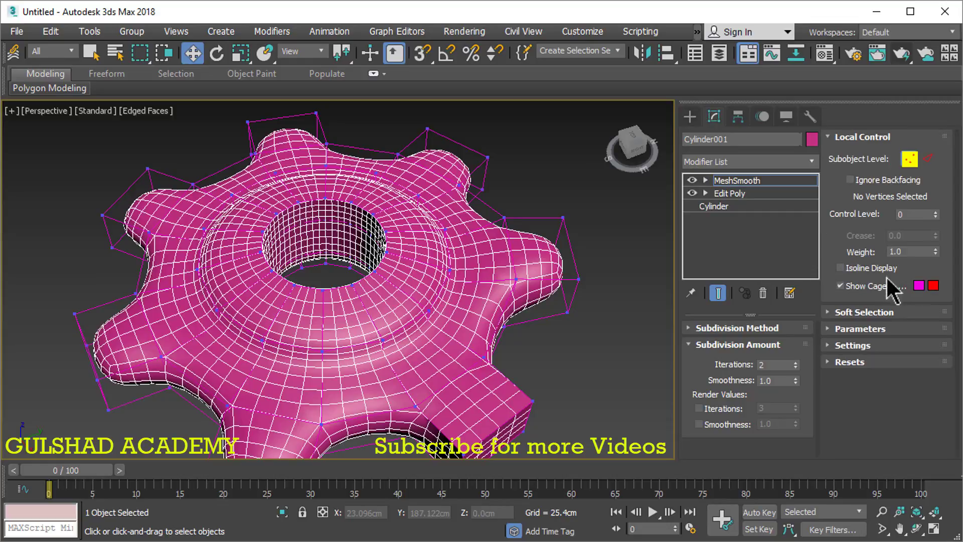
pyautogui.moveTo(611, 185); pyautogui.dragTo(643, 259)
pyautogui.click(842, 287)
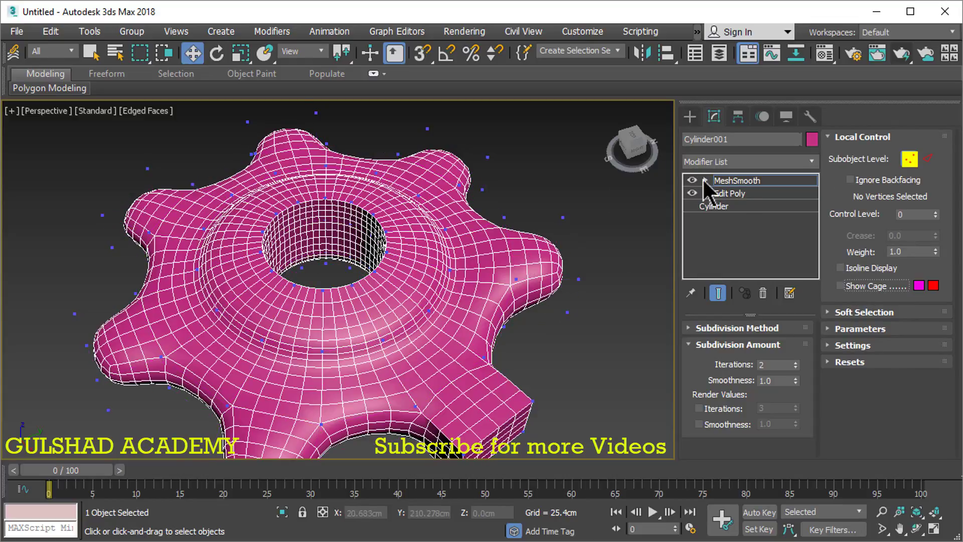
# Step: Leave vertex sub-object mode, deselect the gear, and zoom out to frame it
pyautogui.click(739, 179)
pyautogui.click(518, 208)
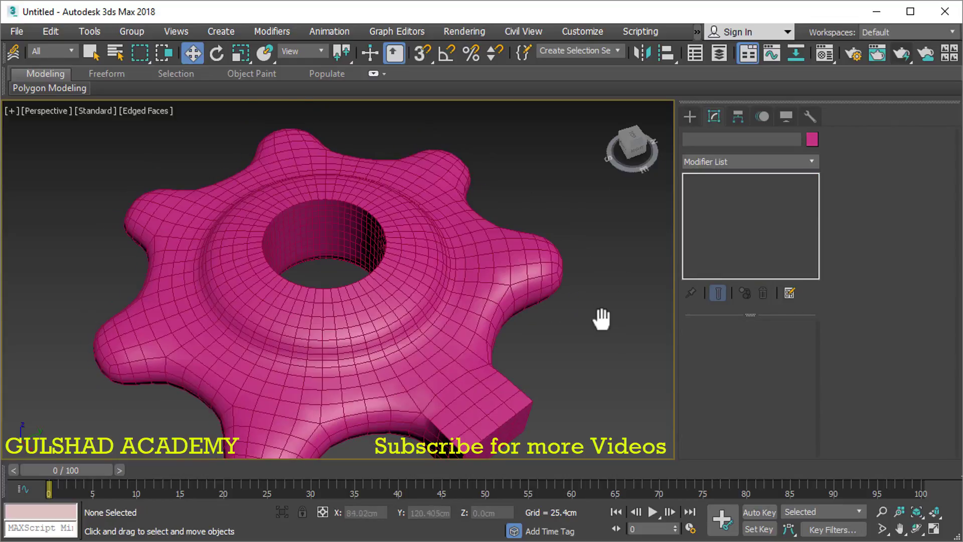
pyautogui.moveTo(602, 318); pyautogui.dragTo(485, 251, button='middle')
pyautogui.scroll(-1, 485, 252)
pyautogui.scroll(-1, 483, 276)
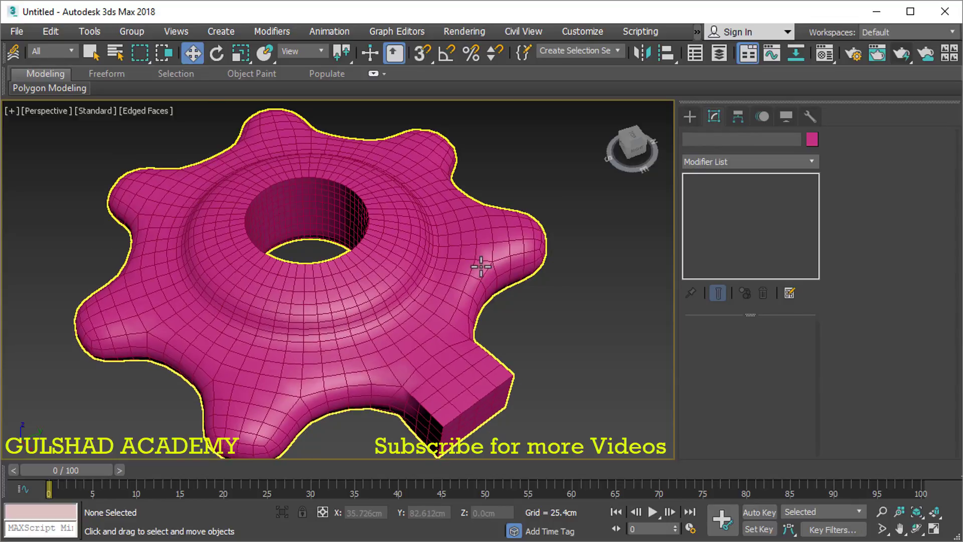
pyautogui.scroll(-2, 481, 271)
# Step: Render the pink gear in the frame window, close it, and leave the gear deselected
pyautogui.click(901, 53)
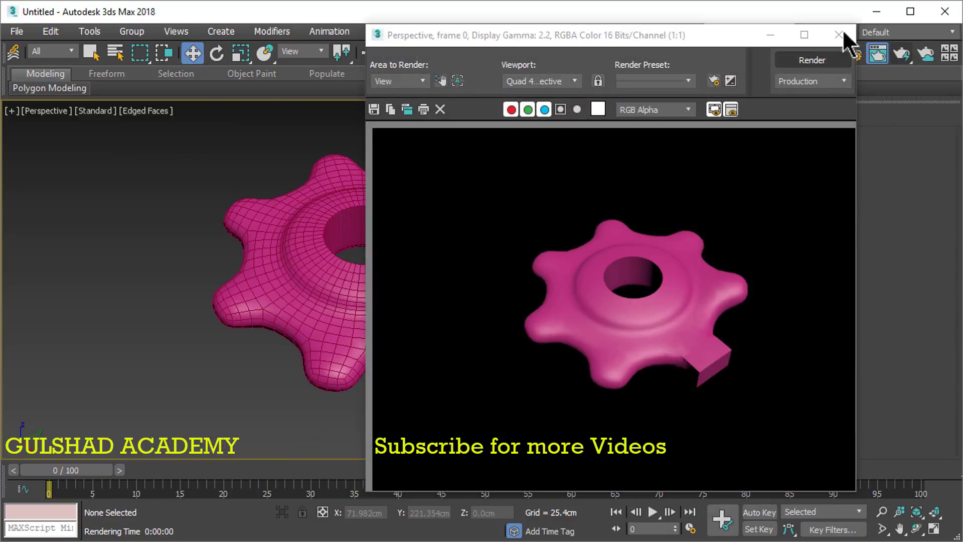
pyautogui.click(838, 35)
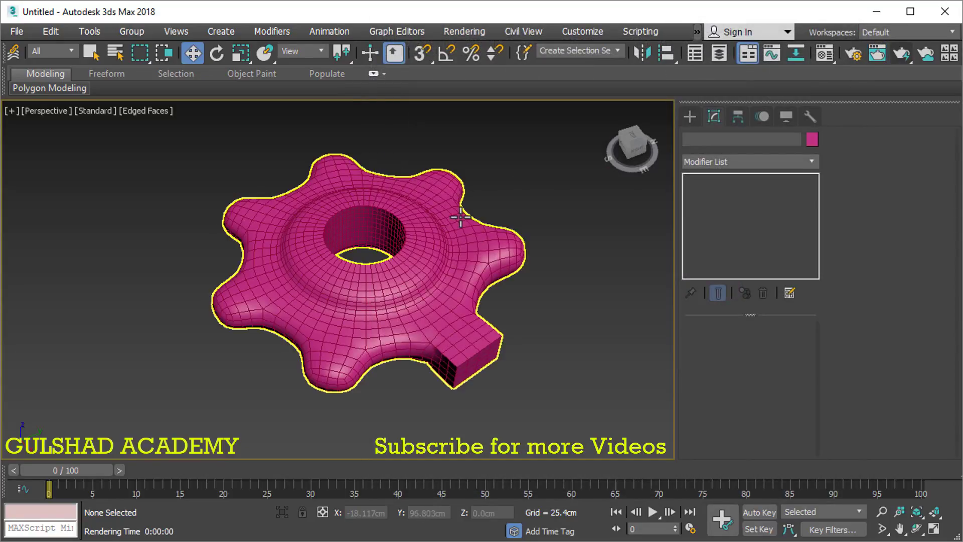
pyautogui.click(473, 221)
pyautogui.click(545, 179)
pyautogui.scroll(3, 398, 243)
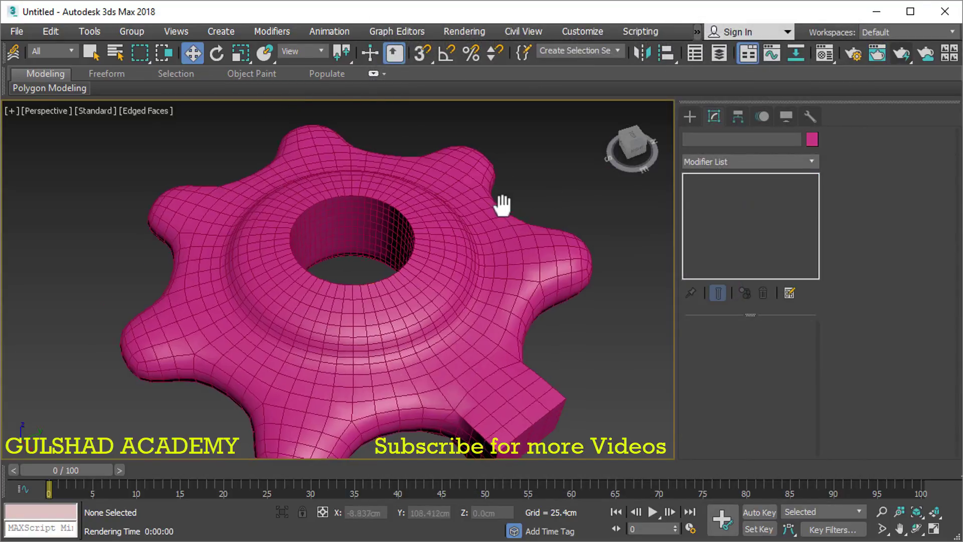
pyautogui.moveTo(498, 204); pyautogui.dragTo(467, 200, button='middle')
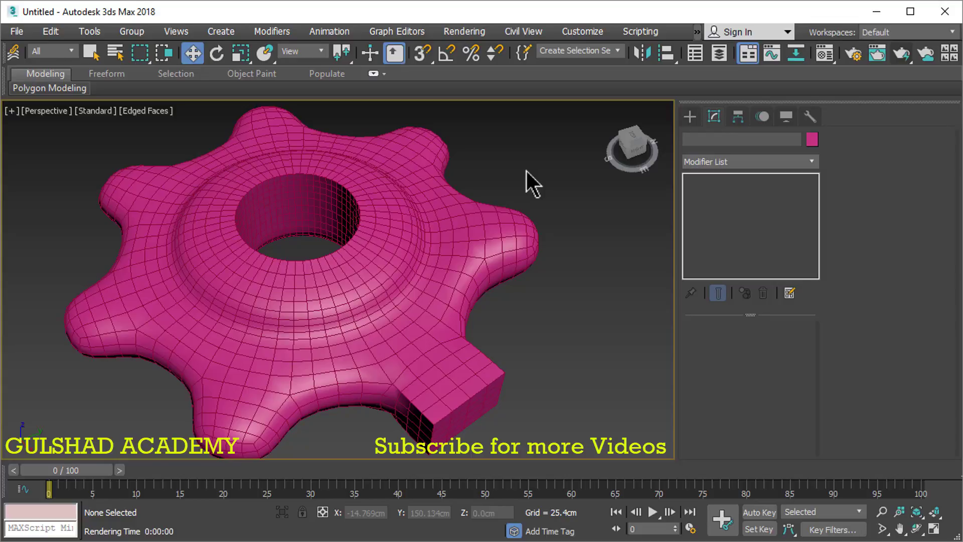